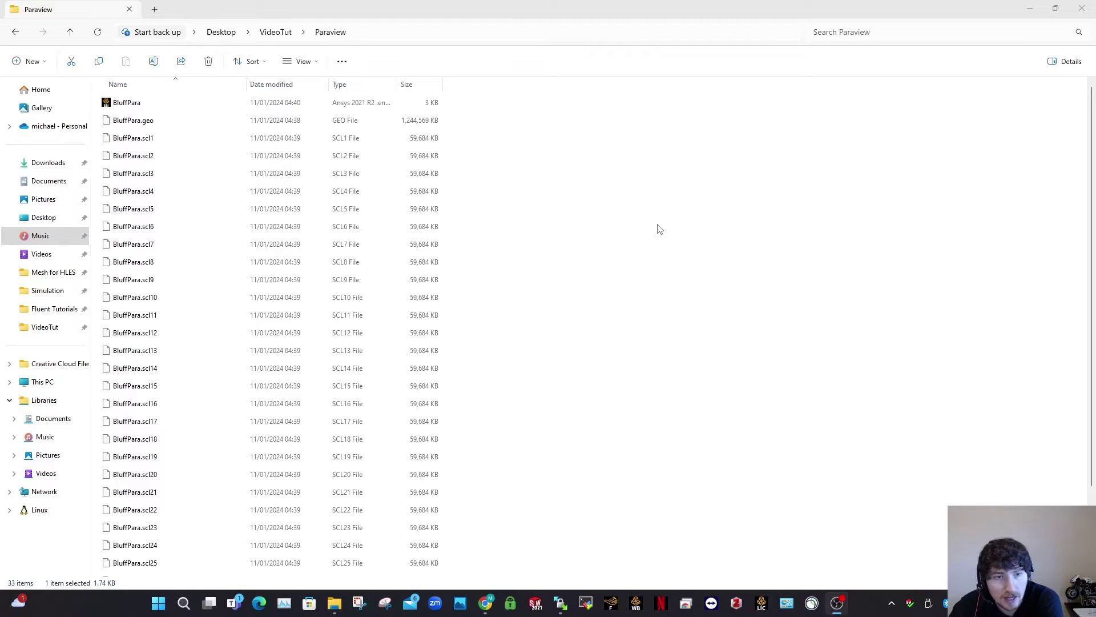
# Step: Open fluentCommands.jou from the Paraview folder, choosing Notepad as the app
pyautogui.scroll(-2, 439, 340)
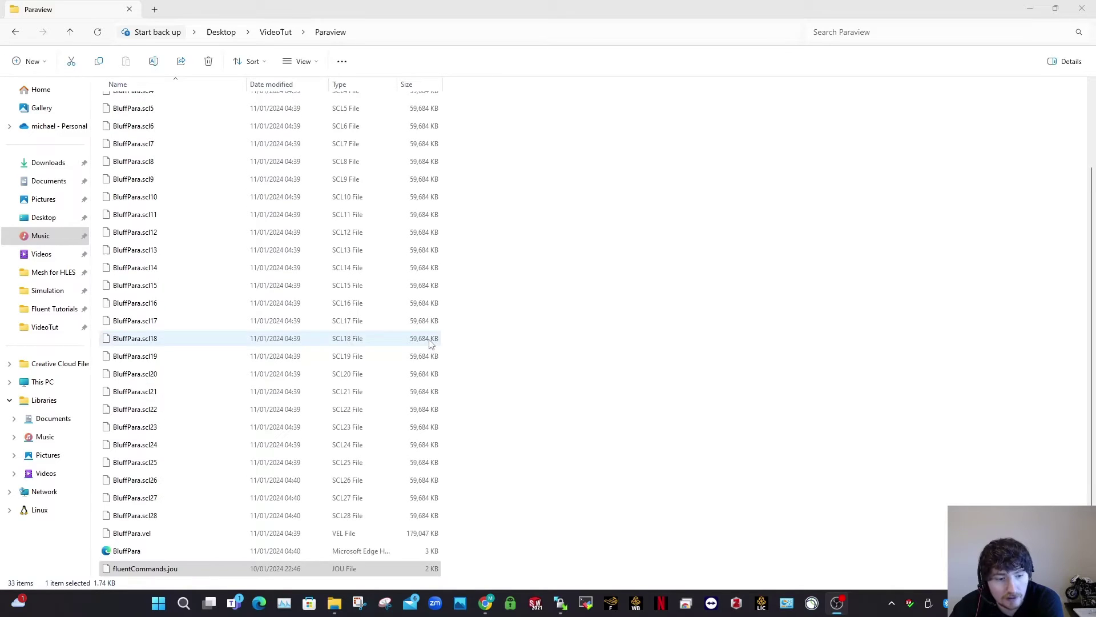
pyautogui.doubleClick(253, 569)
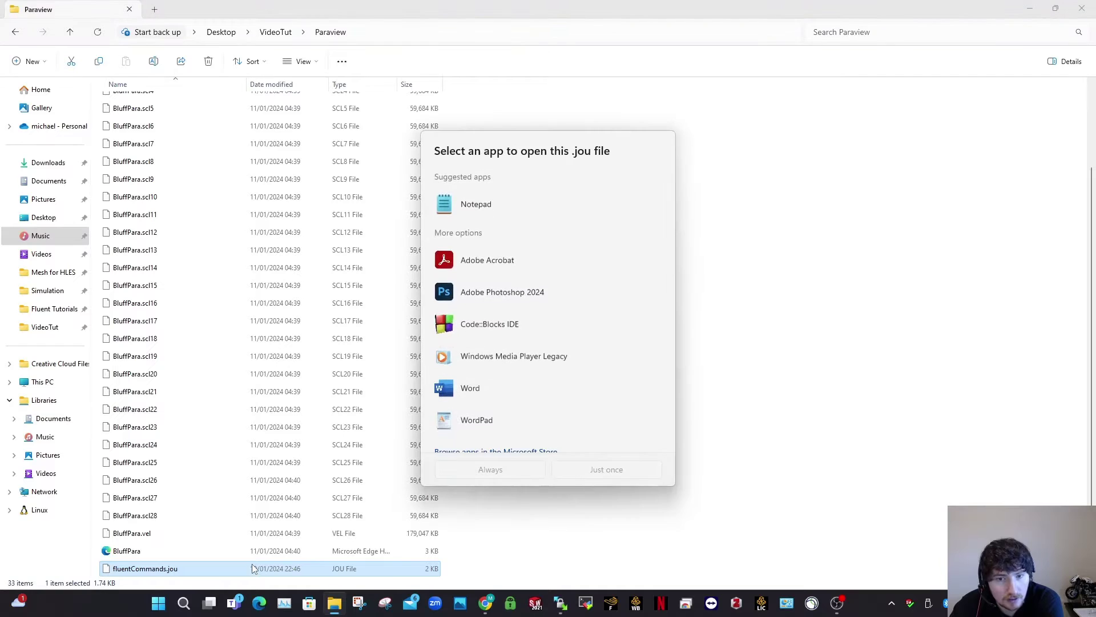
pyautogui.click(490, 210)
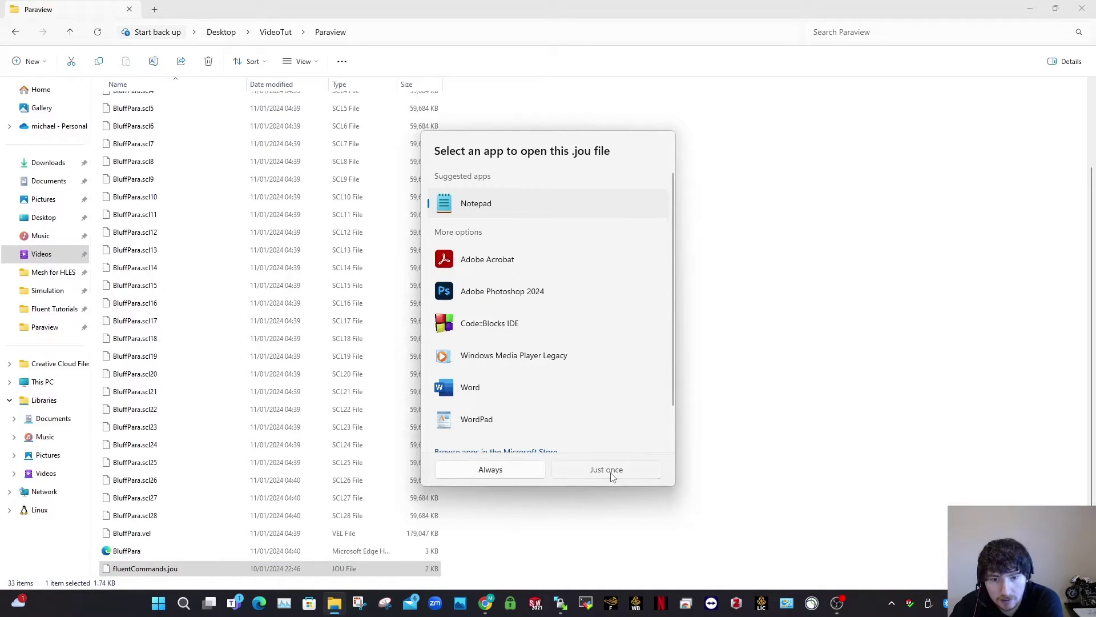
# Step: Open the journal in Notepad just once and inspect the write-case and ensight-gold export datasets
pyautogui.click(607, 469)
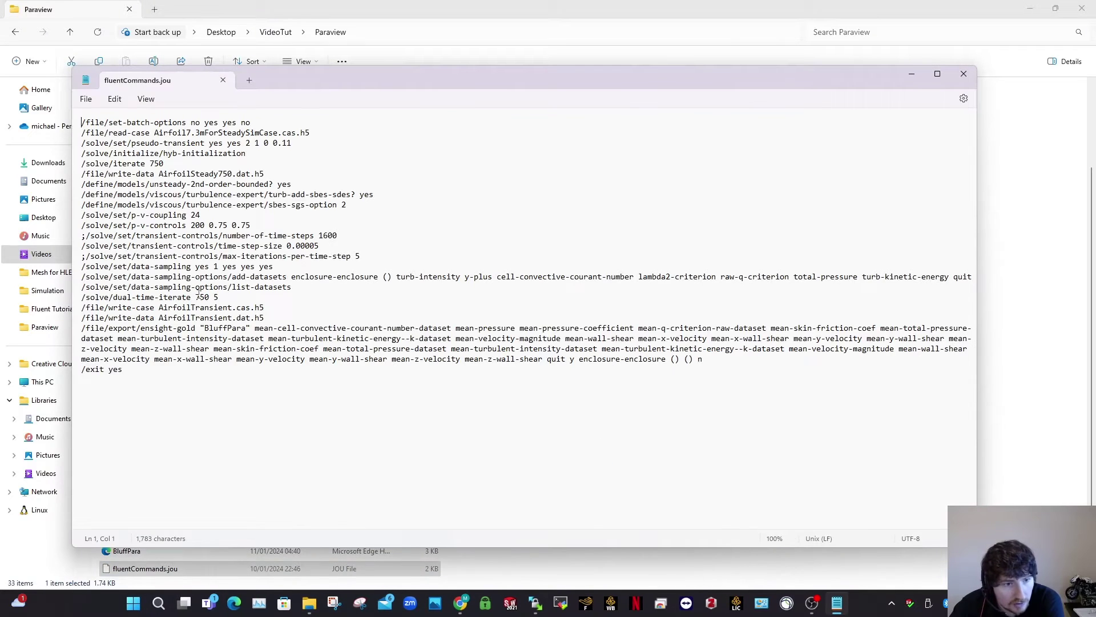
pyautogui.moveTo(266, 318); pyautogui.dragTo(76, 313)
pyautogui.click(182, 329)
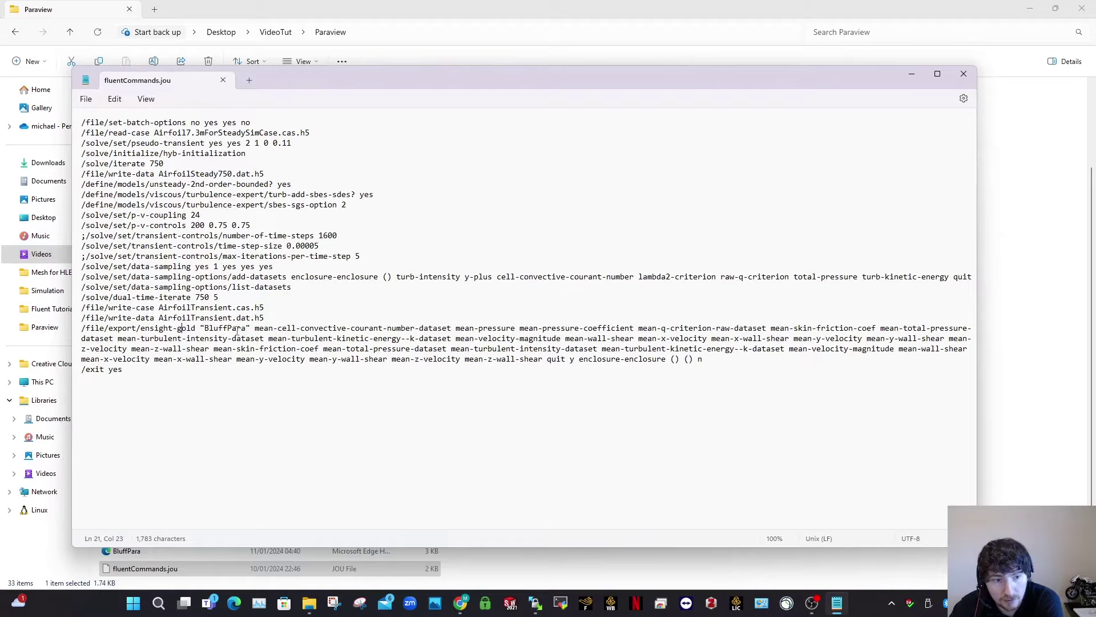
pyautogui.moveTo(257, 334); pyautogui.dragTo(824, 350)
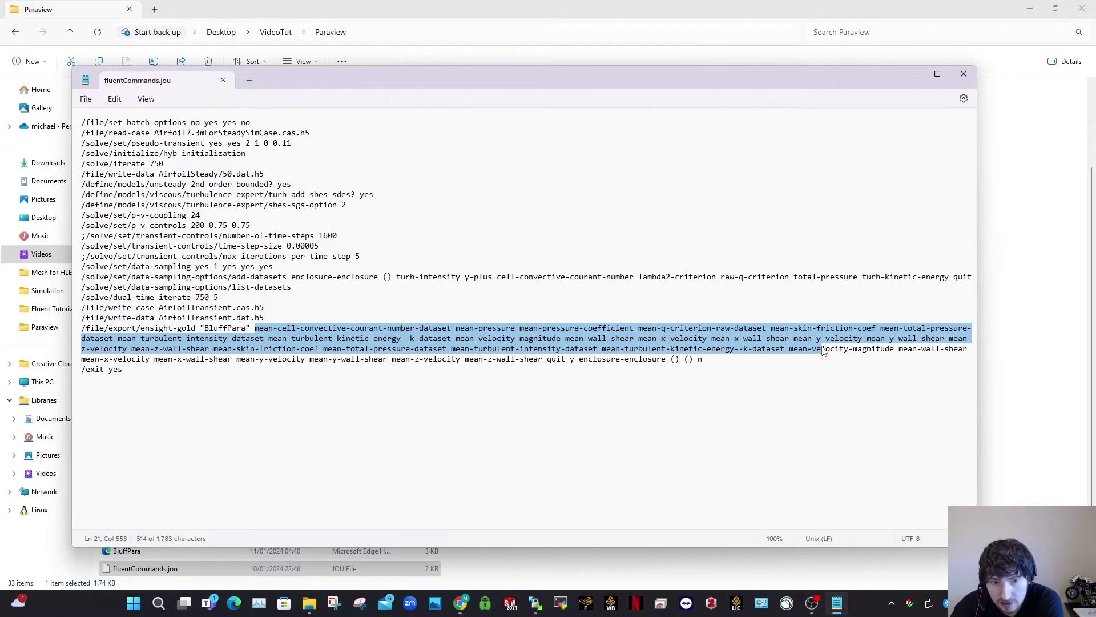
pyautogui.click(768, 340)
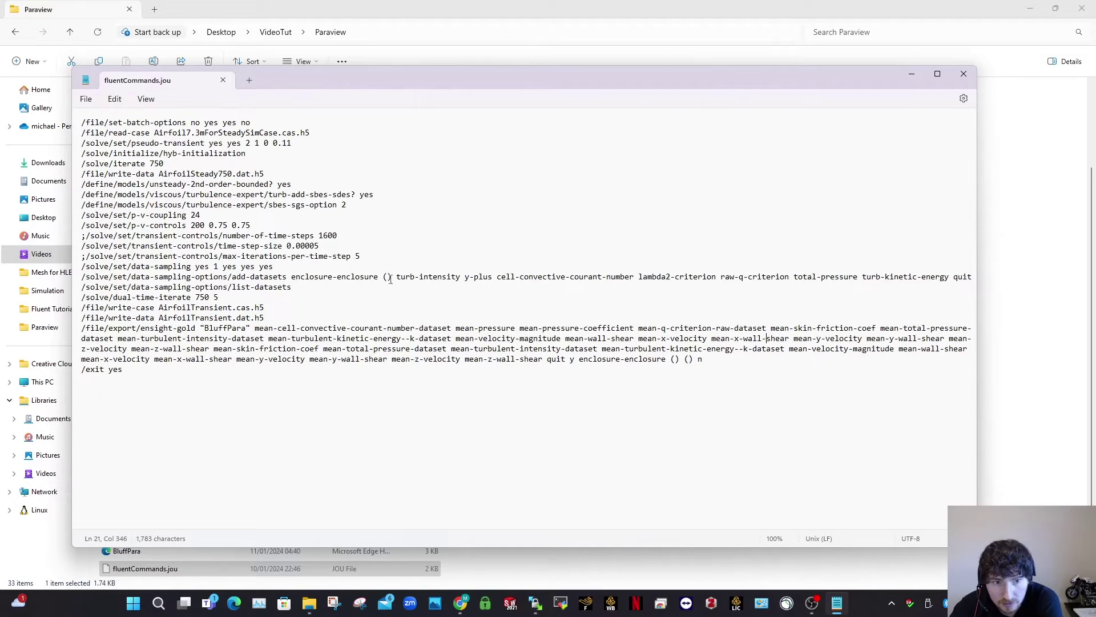
# Step: Review the data-sampling dataset list and the final n answer on the export line
pyautogui.moveTo(391, 278); pyautogui.dragTo(804, 287)
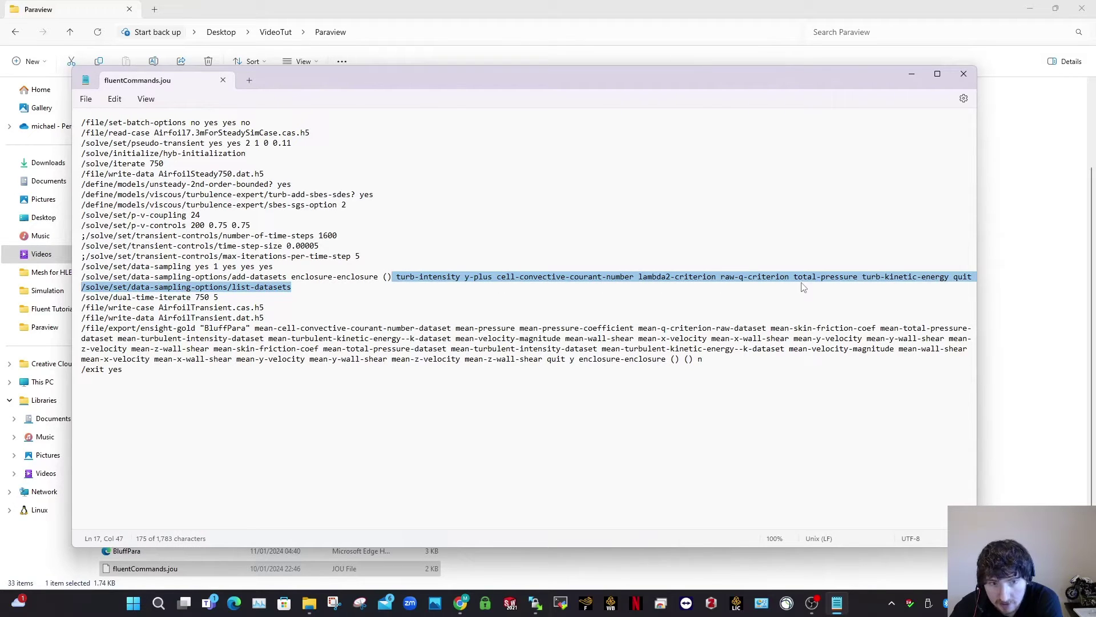
pyautogui.click(501, 314)
pyautogui.click(323, 358)
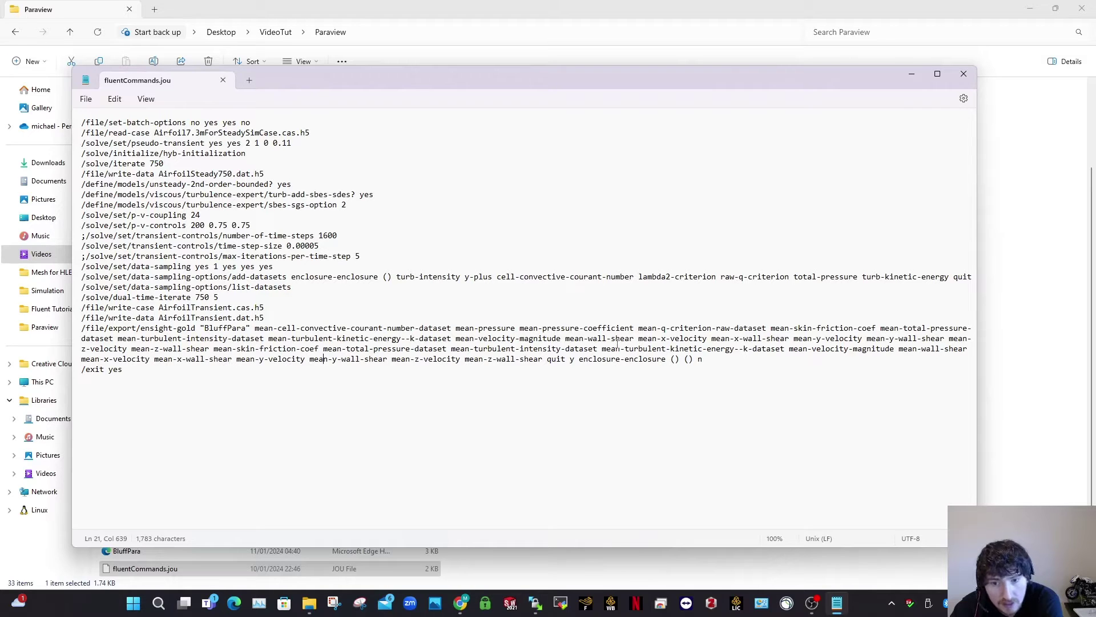
pyautogui.doubleClick(701, 361)
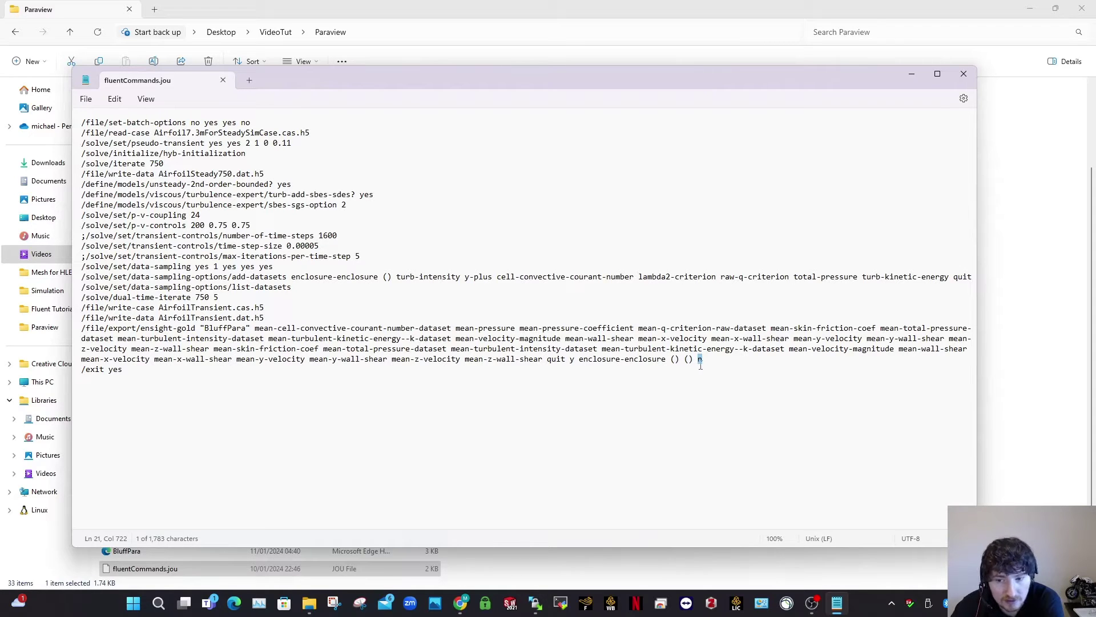
pyautogui.click(232, 360)
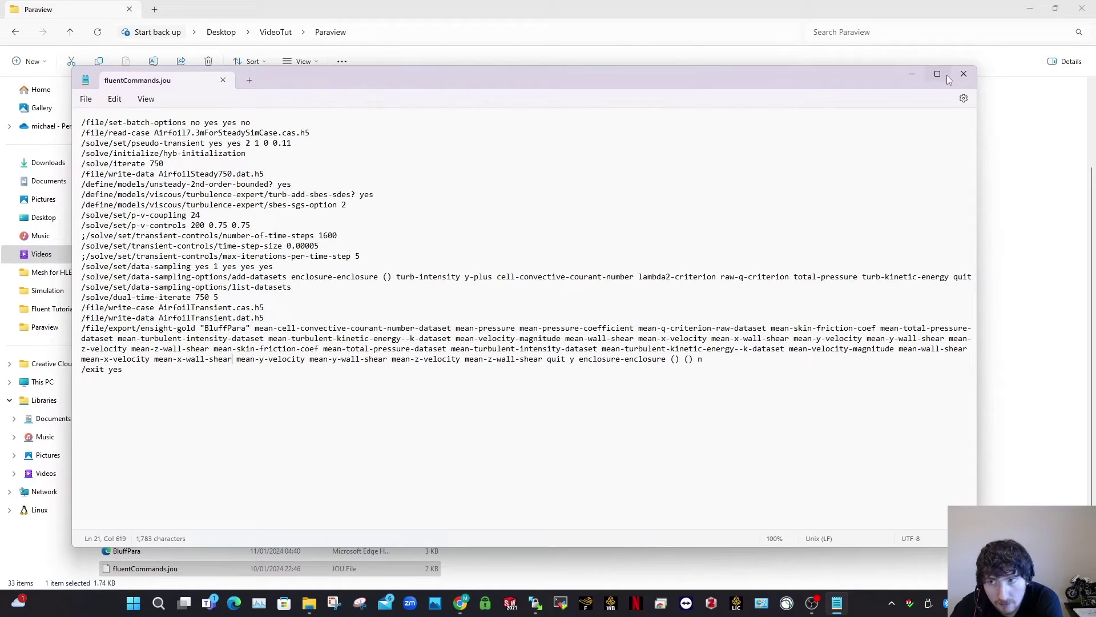
# Step: Close the journal and look through the exported files in the Paraview folder
pyautogui.click(964, 73)
pyautogui.scroll(2, 526, 234)
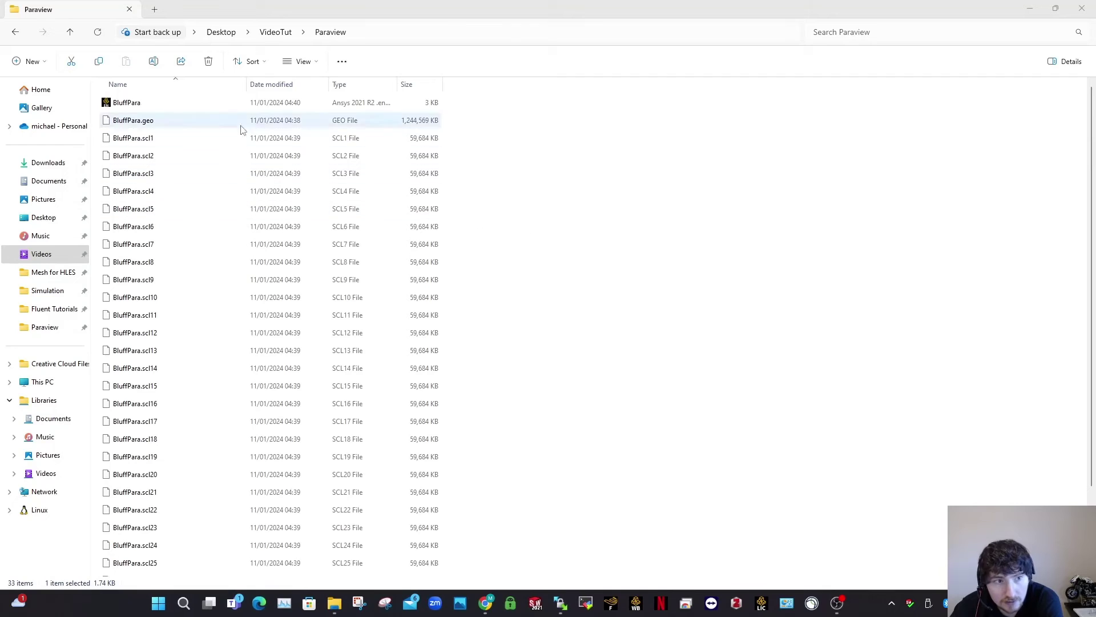
pyautogui.scroll(-2, 188, 286)
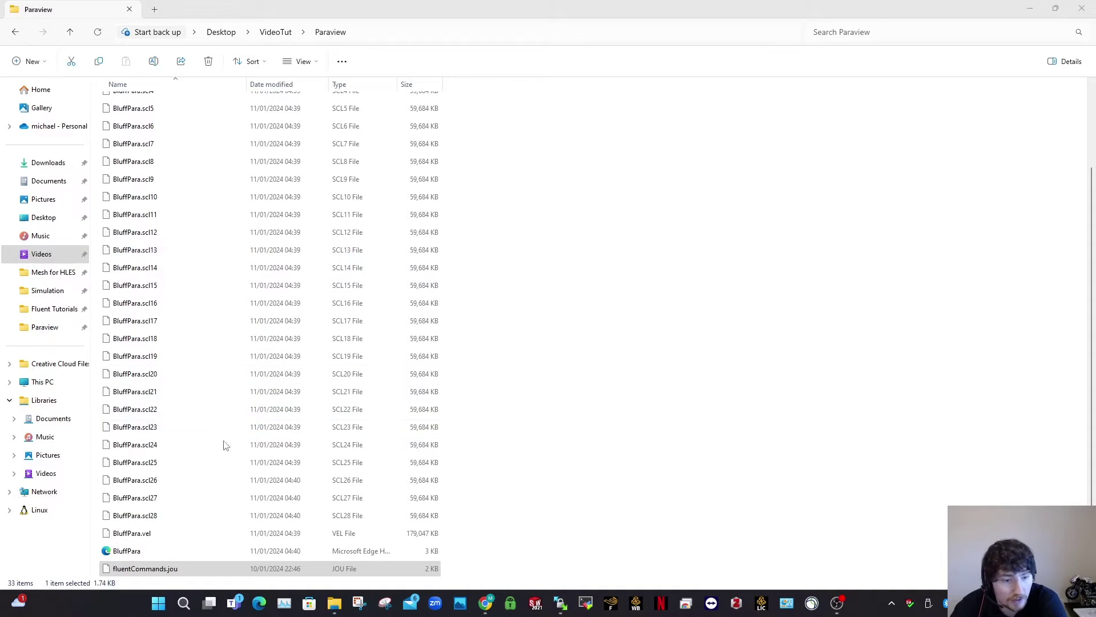
pyautogui.scroll(2, 390, 525)
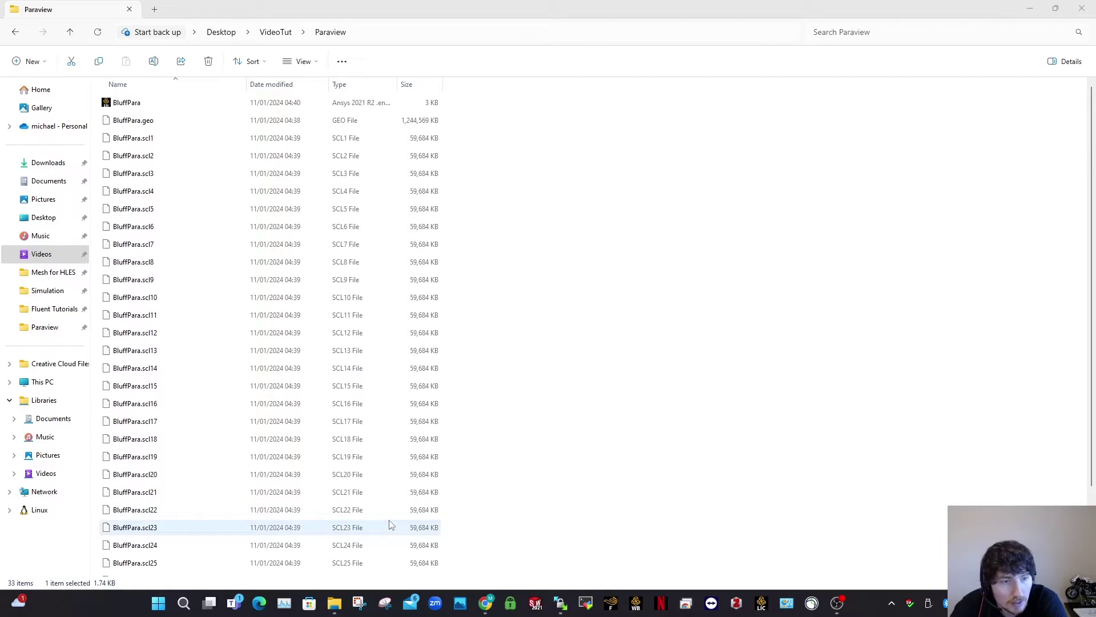
# Step: Check the sizes of the BluffPara case file and BluffPara.vel
pyautogui.click(210, 105)
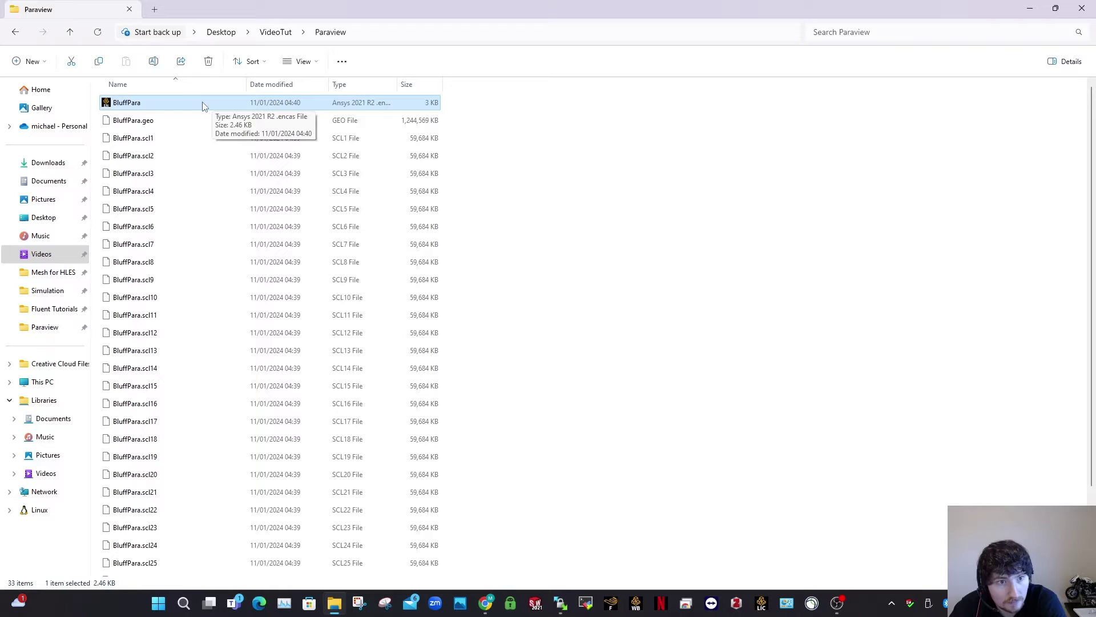
pyautogui.scroll(-2, 297, 357)
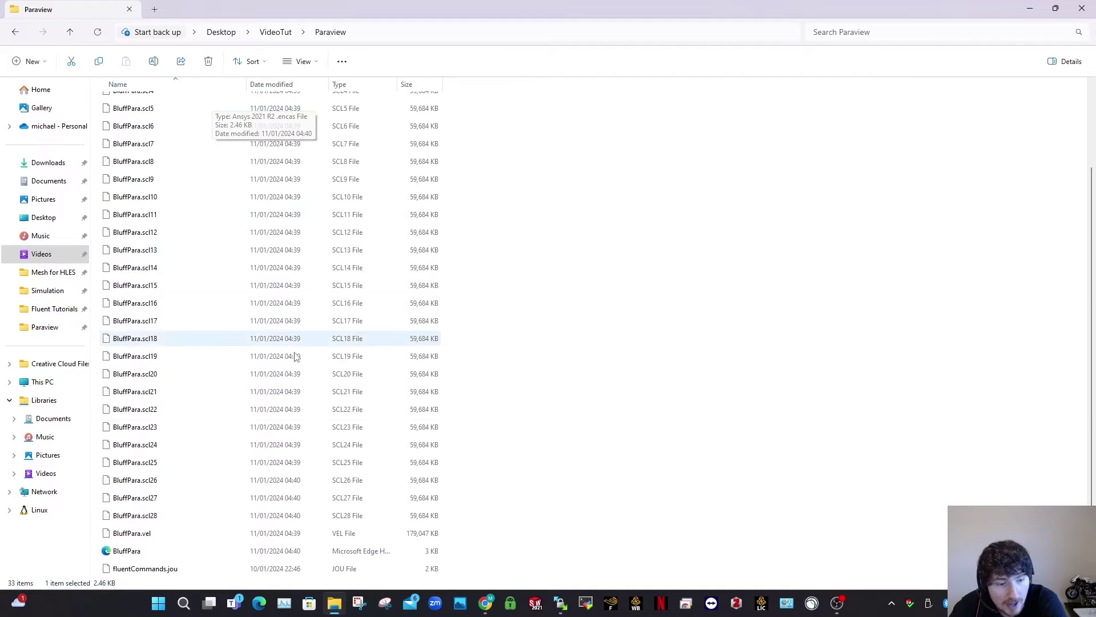
pyautogui.click(193, 539)
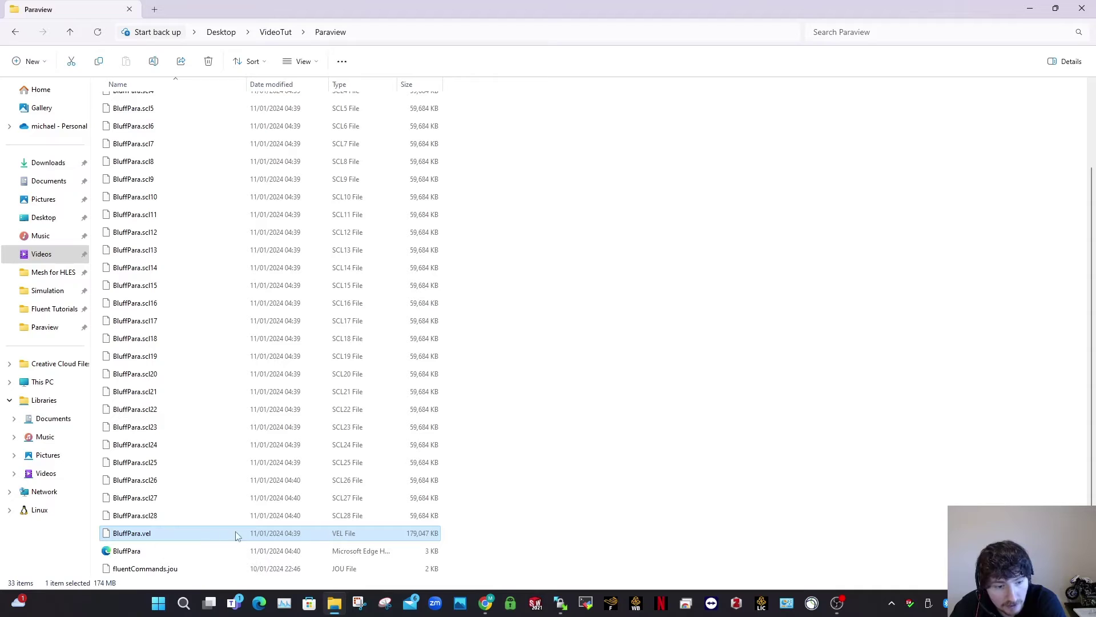
pyautogui.scroll(2, 171, 502)
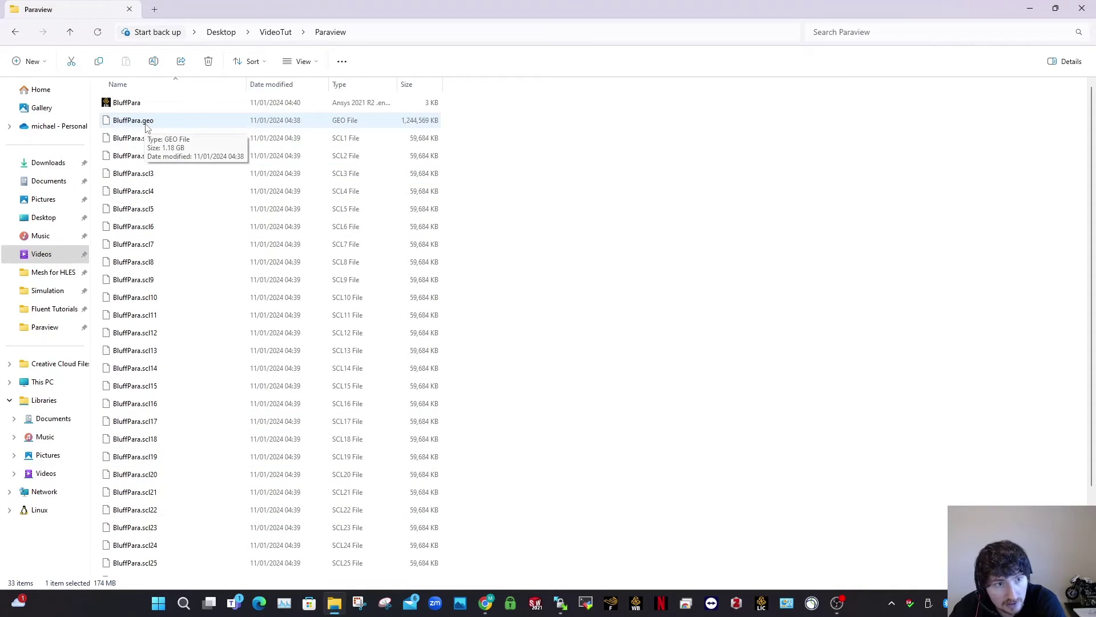
pyautogui.scroll(-2, 172, 140)
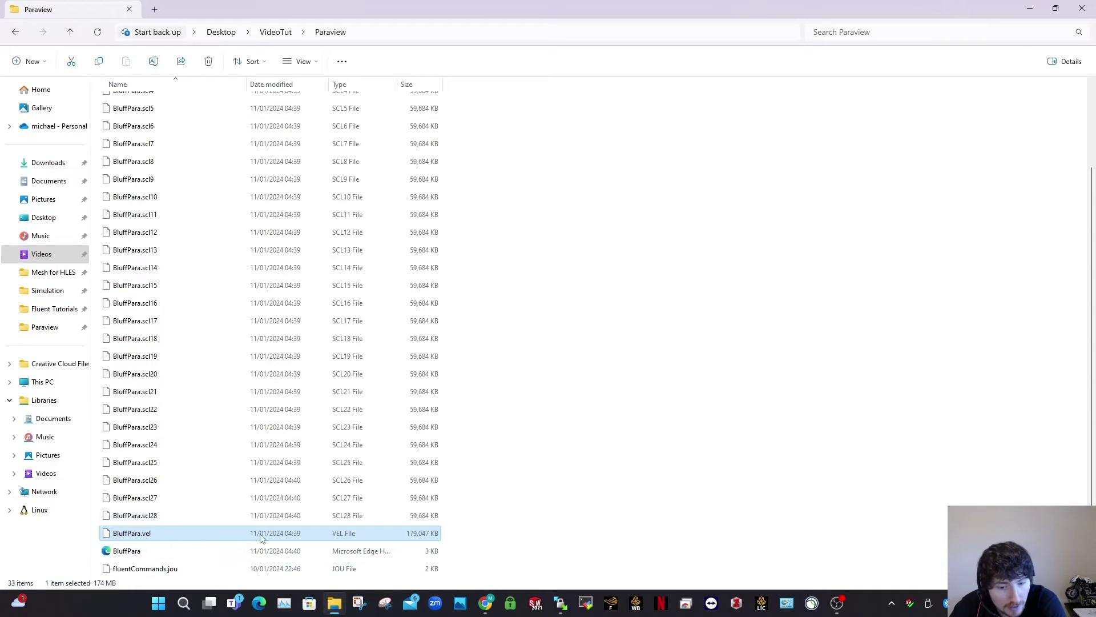
pyautogui.scroll(2, 247, 303)
pyautogui.click(190, 103)
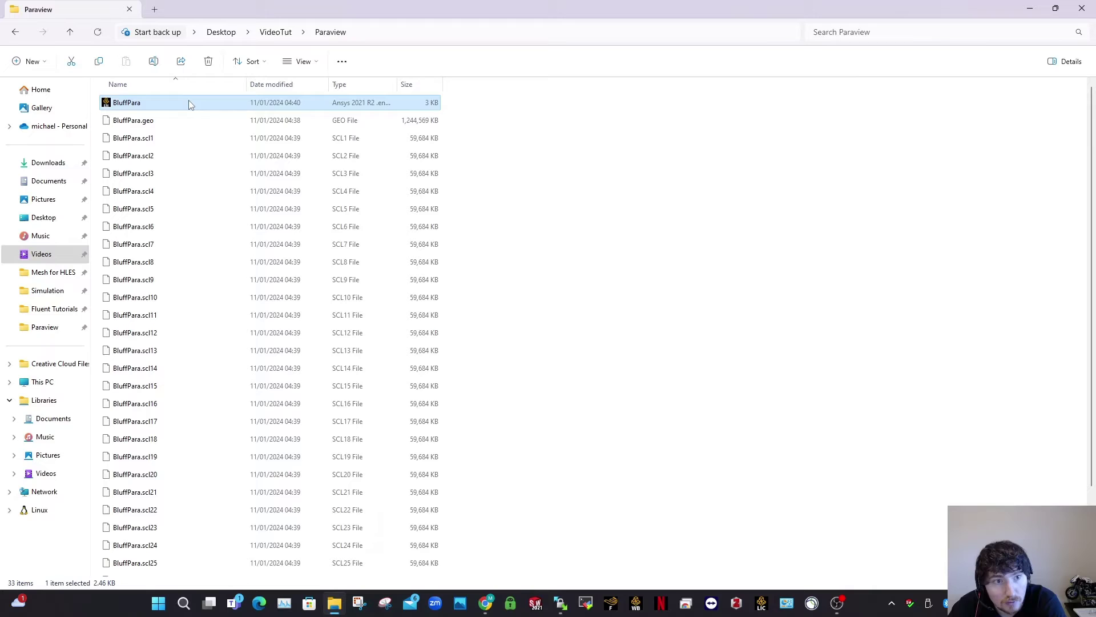
# Step: Open the BluffPara case file in Notepad and move its window aside
pyautogui.rightClick(190, 104)
pyautogui.moveTo(260, 160)
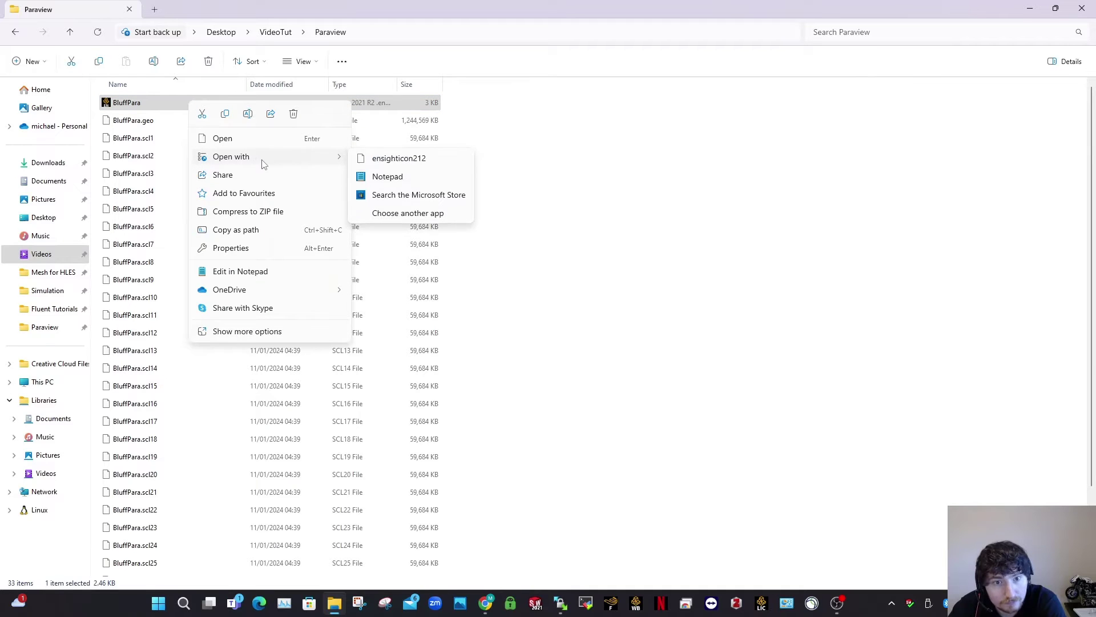
pyautogui.click(423, 181)
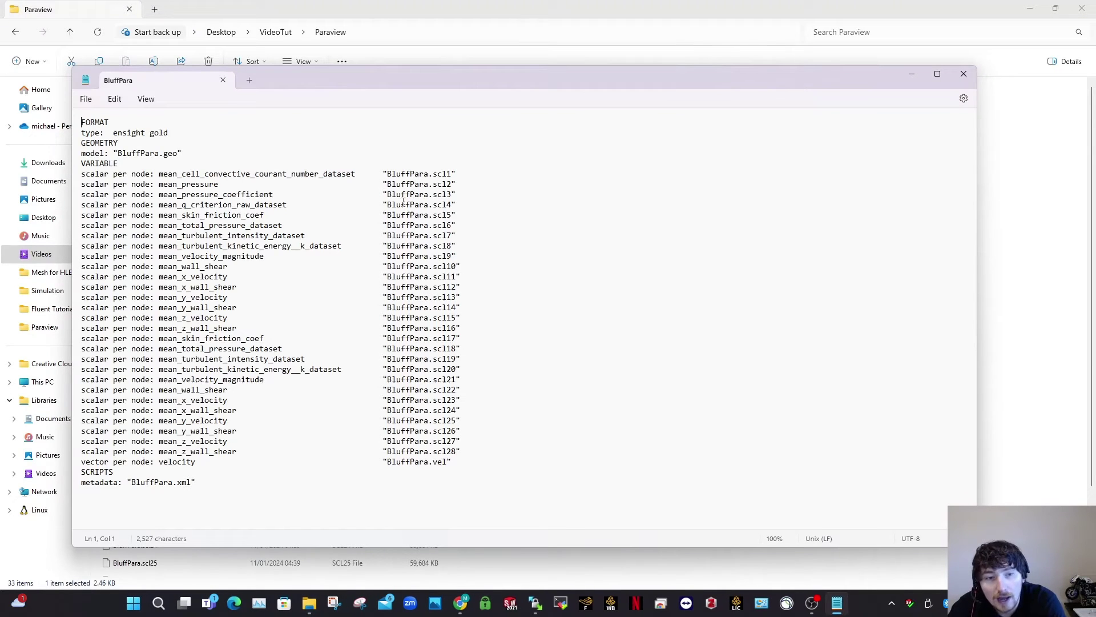
pyautogui.moveTo(310, 80); pyautogui.dragTo(408, 78)
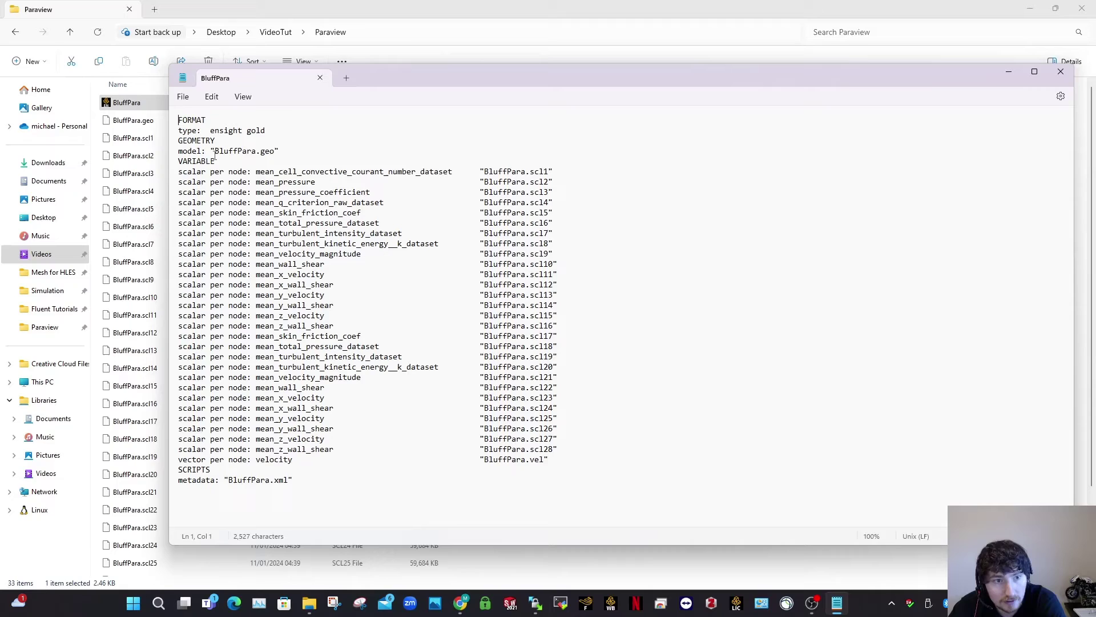
# Step: Inspect the quotes around BluffPara.geo and BluffPara.scl1 and the SCRIPTS metadata lines
pyautogui.moveTo(215, 152); pyautogui.dragTo(210, 151)
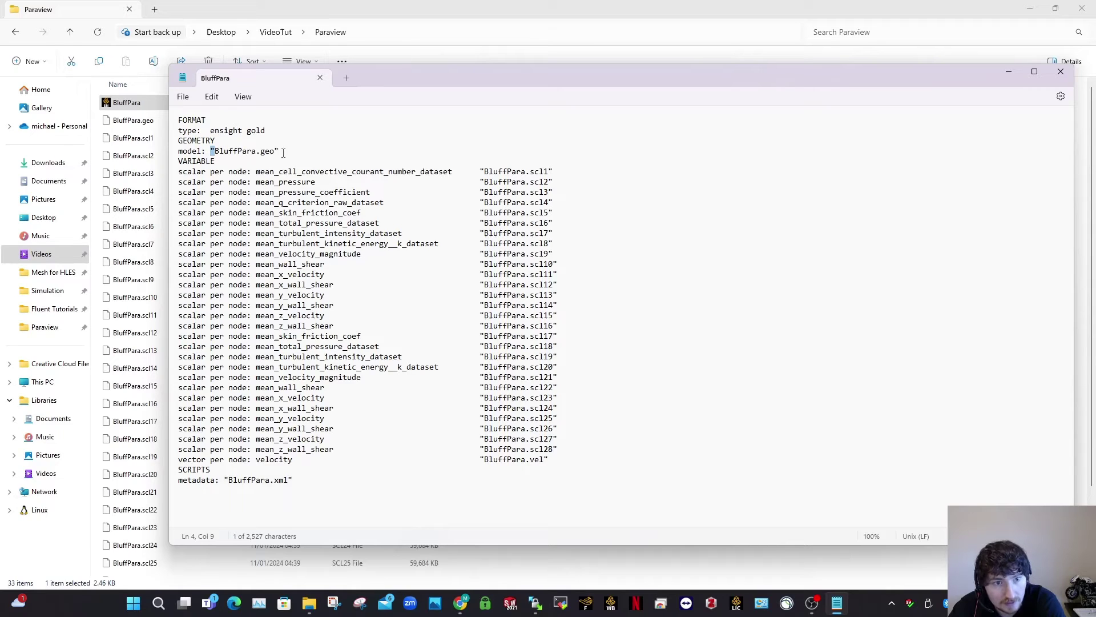
pyautogui.moveTo(279, 152); pyautogui.dragTo(274, 151)
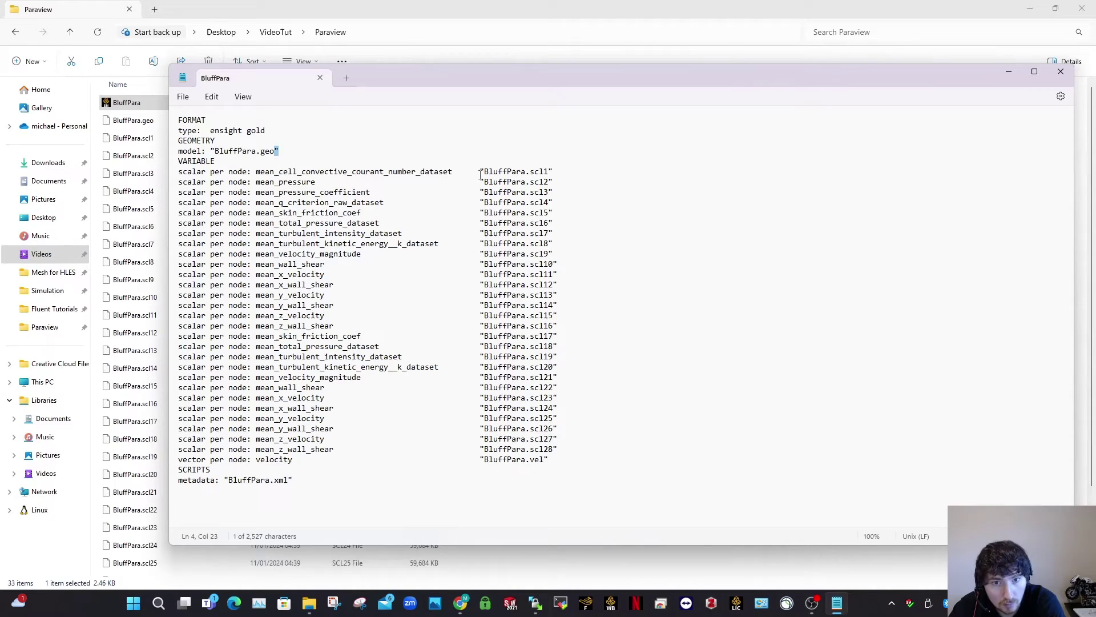
pyautogui.moveTo(484, 173); pyautogui.dragTo(478, 174)
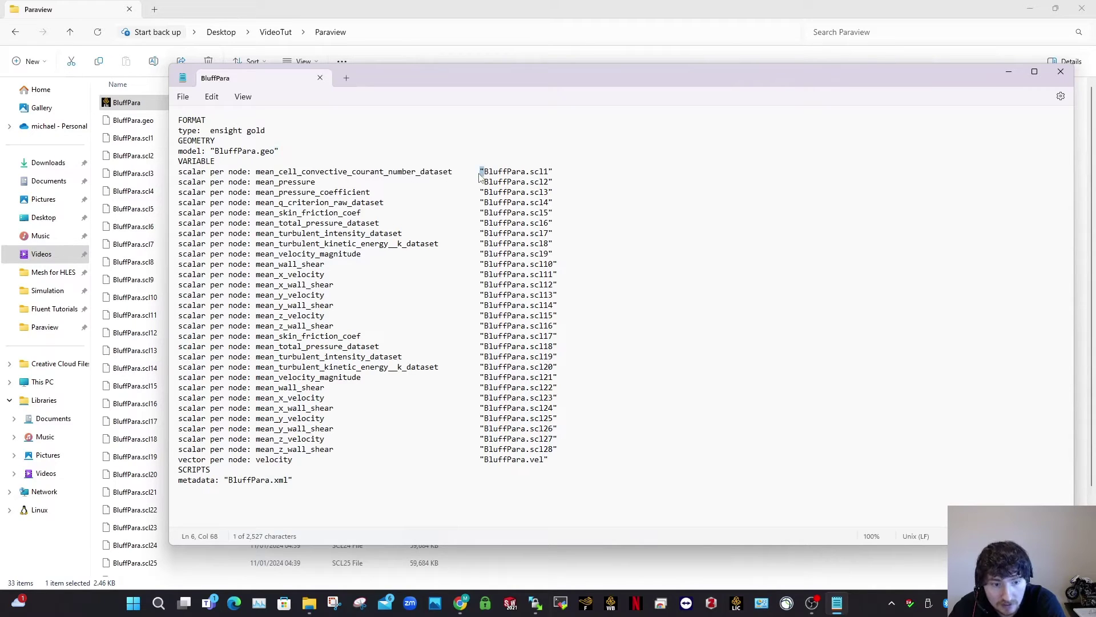
pyautogui.click(384, 472)
pyautogui.click(301, 484)
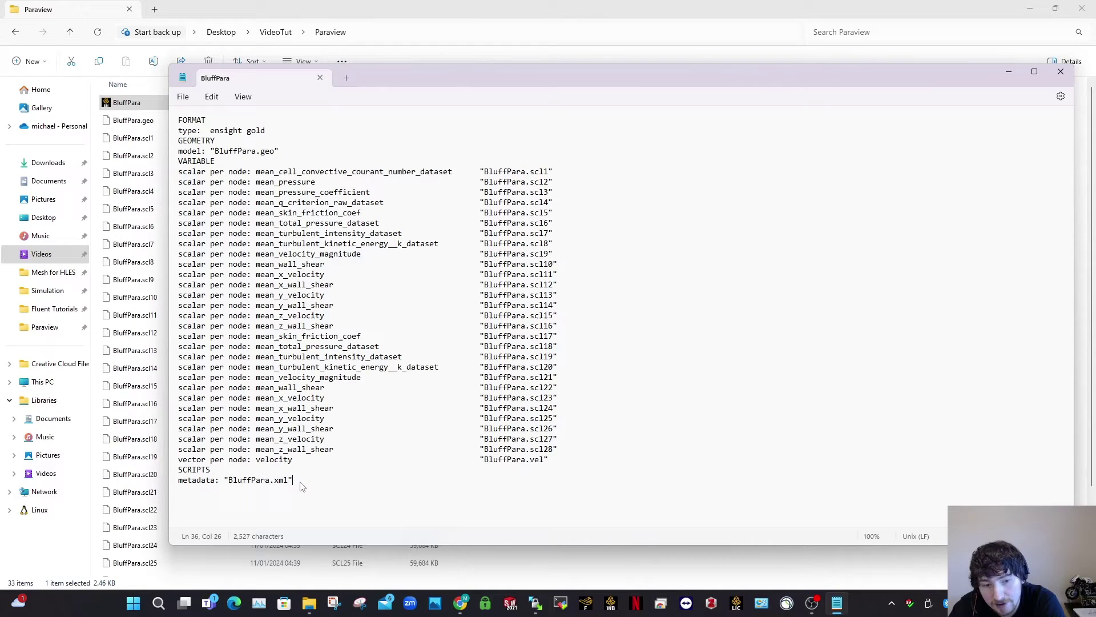
pyautogui.moveTo(294, 483); pyautogui.dragTo(183, 469)
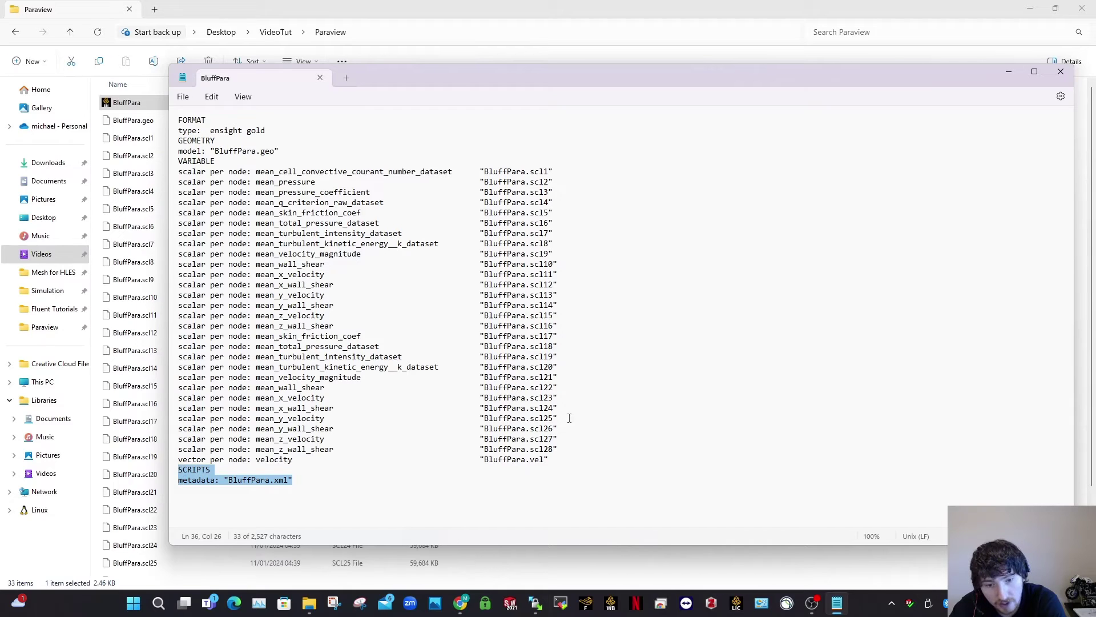
pyautogui.click(665, 388)
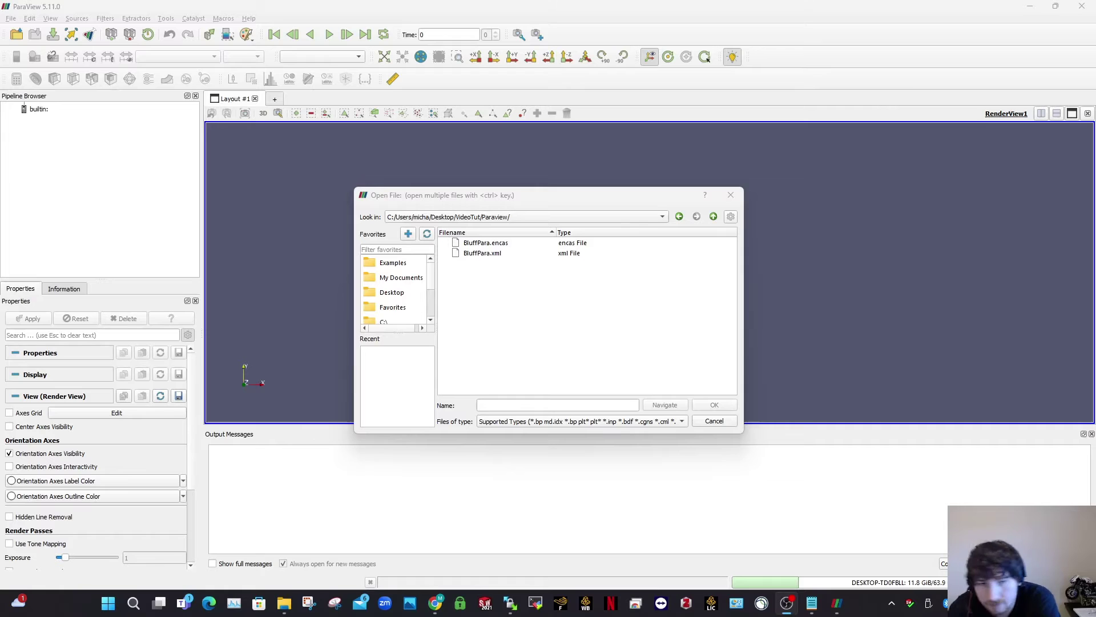
# Step: Load BluffPara.encas in ParaView, then return to the case file in Notepad
pyautogui.click(517, 243)
pyautogui.click(712, 408)
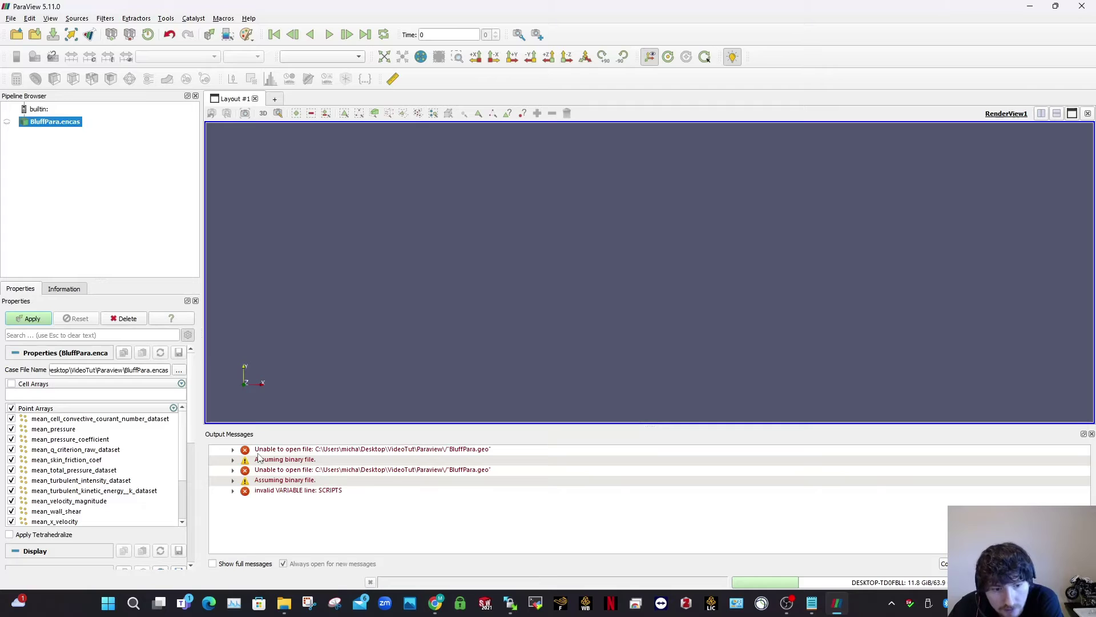
pyautogui.click(812, 603)
# Step: Replace every double quote in the case file with nothing
pyautogui.click(316, 156)
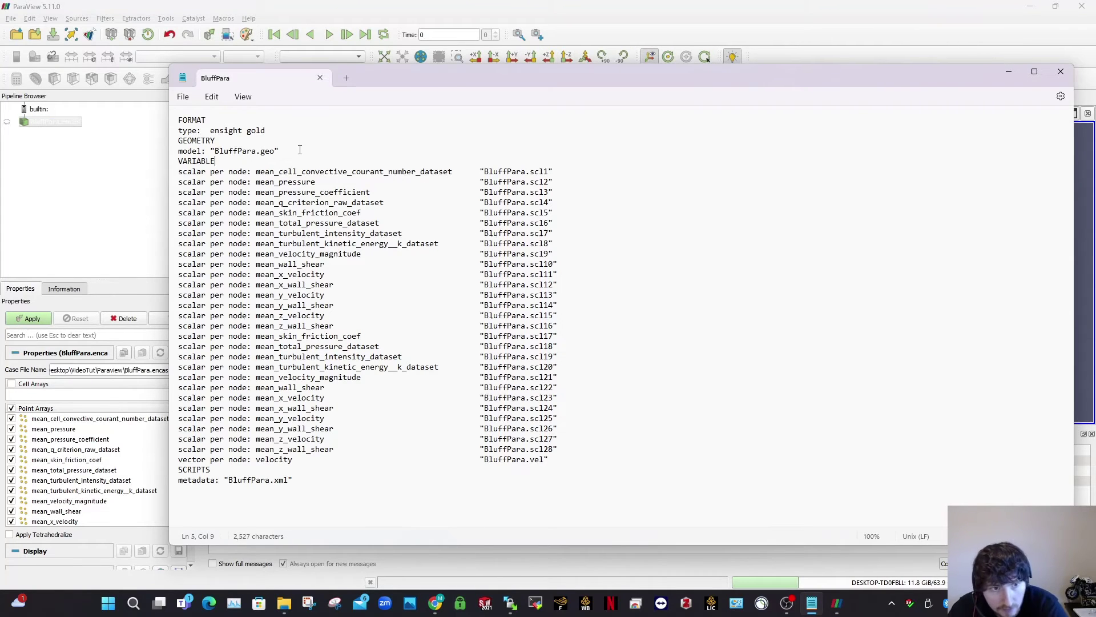
pyautogui.hotkey('ctrl', 'f')
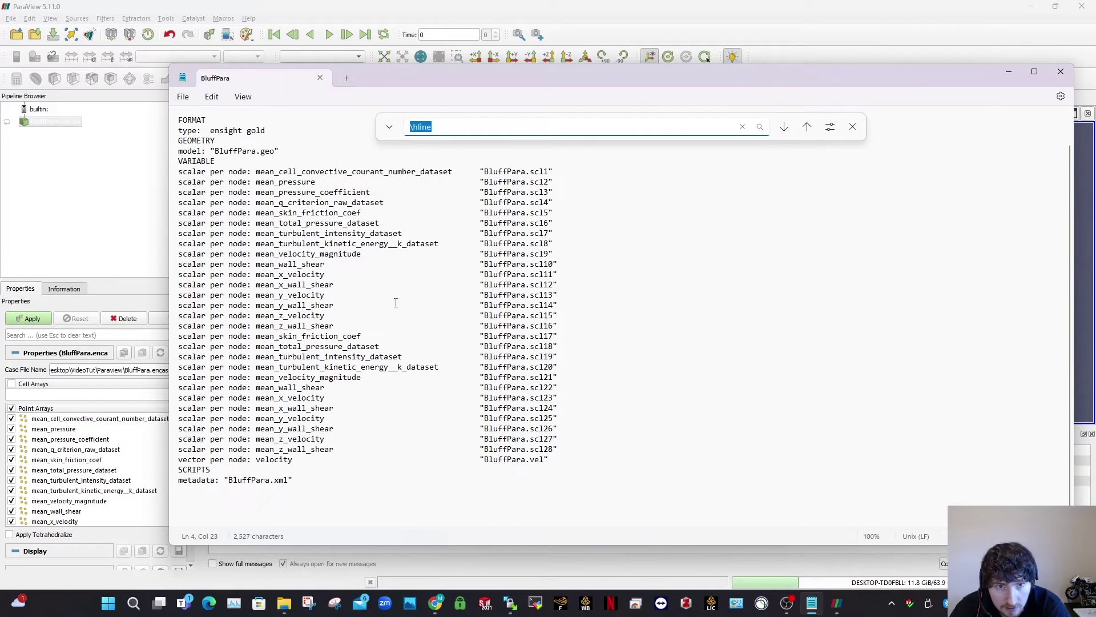
pyautogui.click(852, 127)
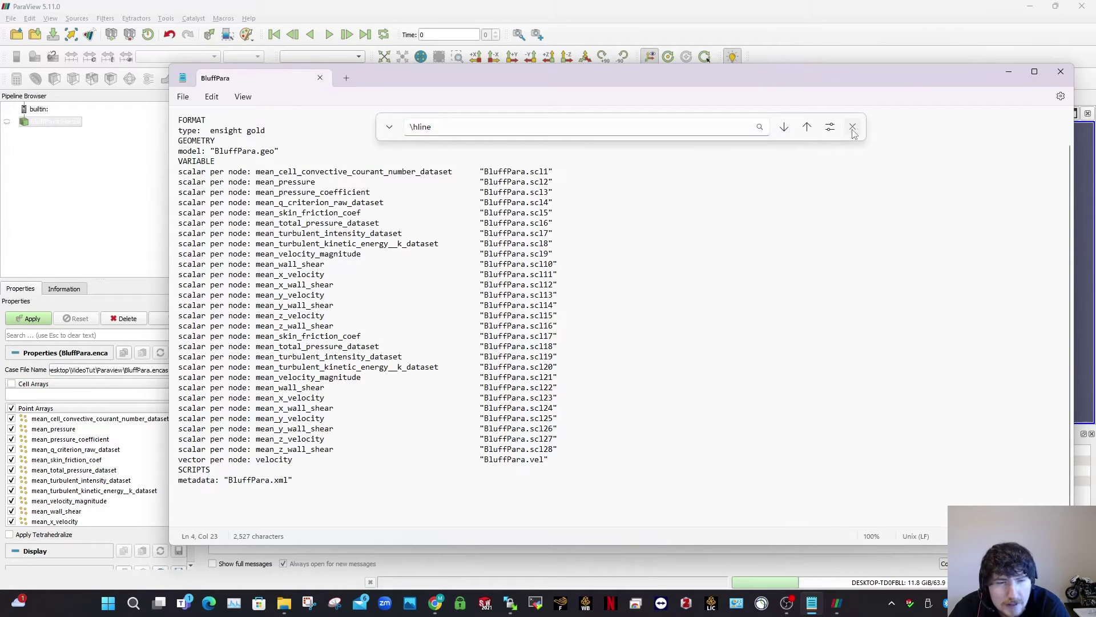
pyautogui.click(182, 97)
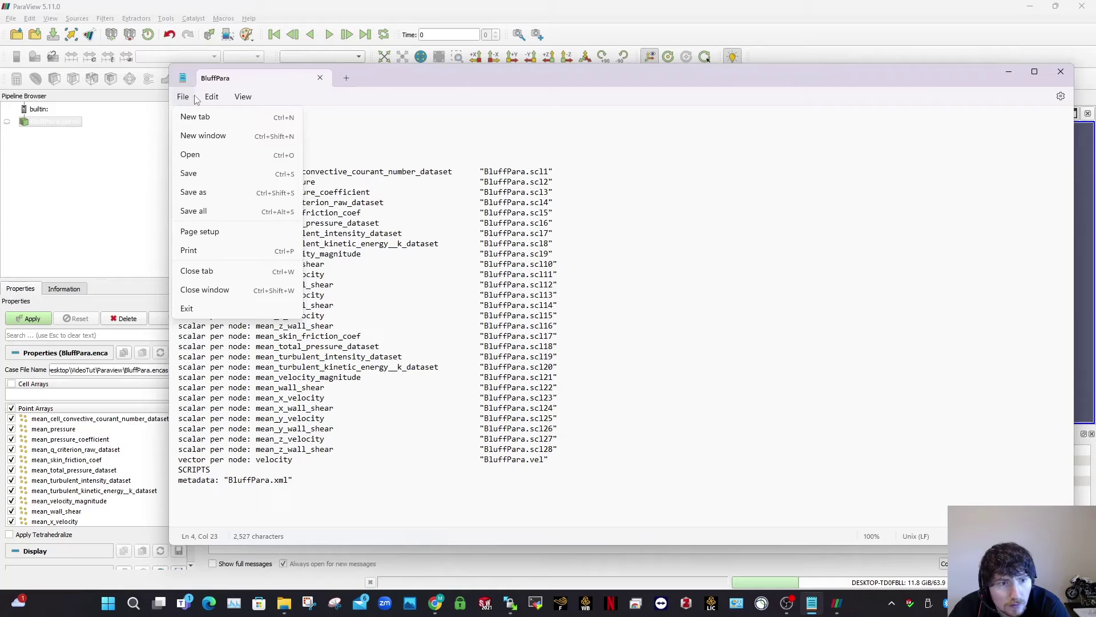
pyautogui.click(207, 98)
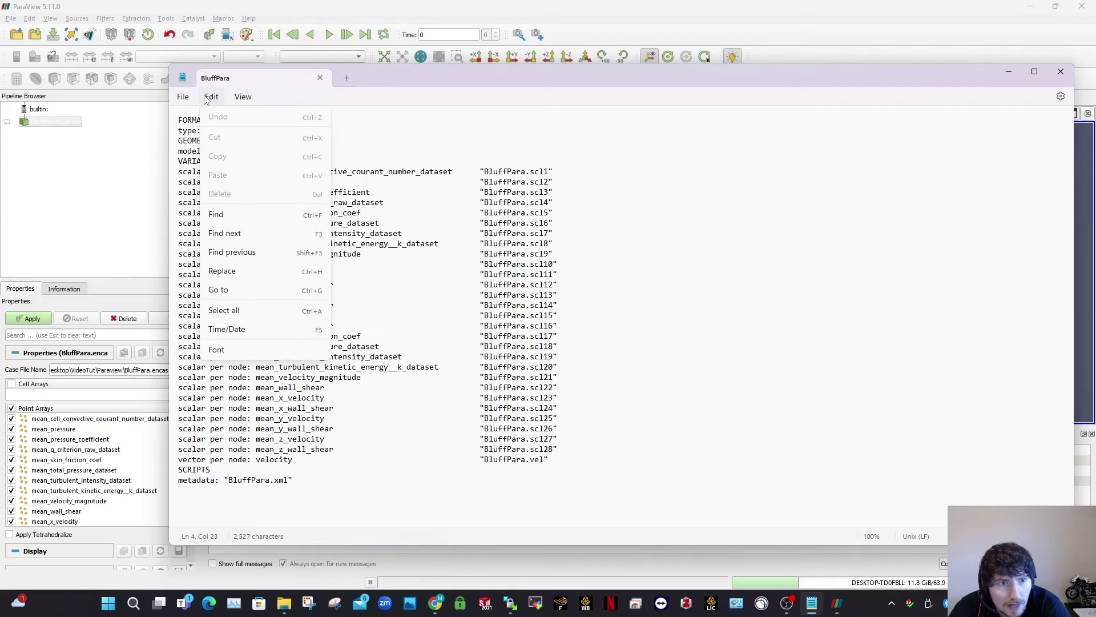
pyautogui.click(251, 273)
pyautogui.click(445, 123)
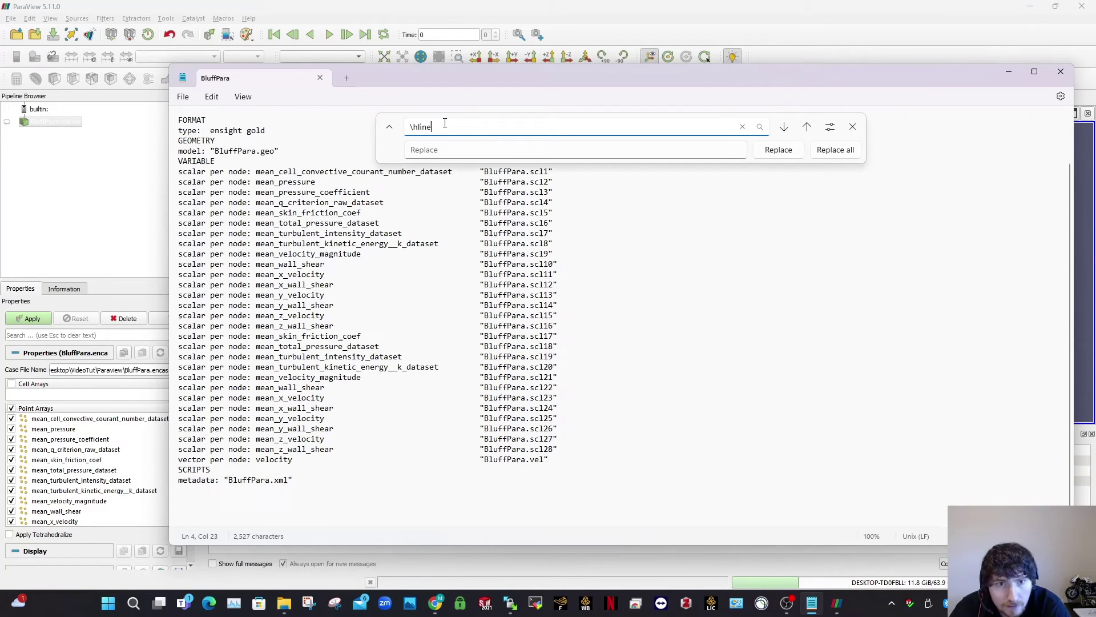
pyautogui.press('BackSpace')
pyautogui.press('BackSpace')
pyautogui.press('BackSpace')
pyautogui.press('BackSpace')
pyautogui.press('BackSpace')
pyautogui.press('BackSpace')
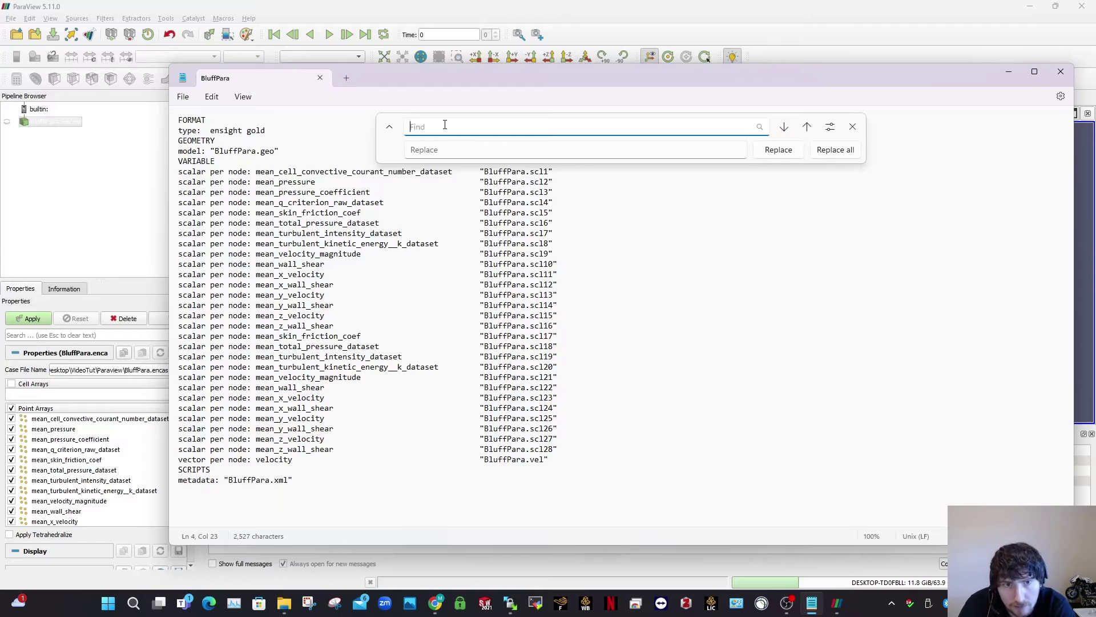
pyautogui.write('"')
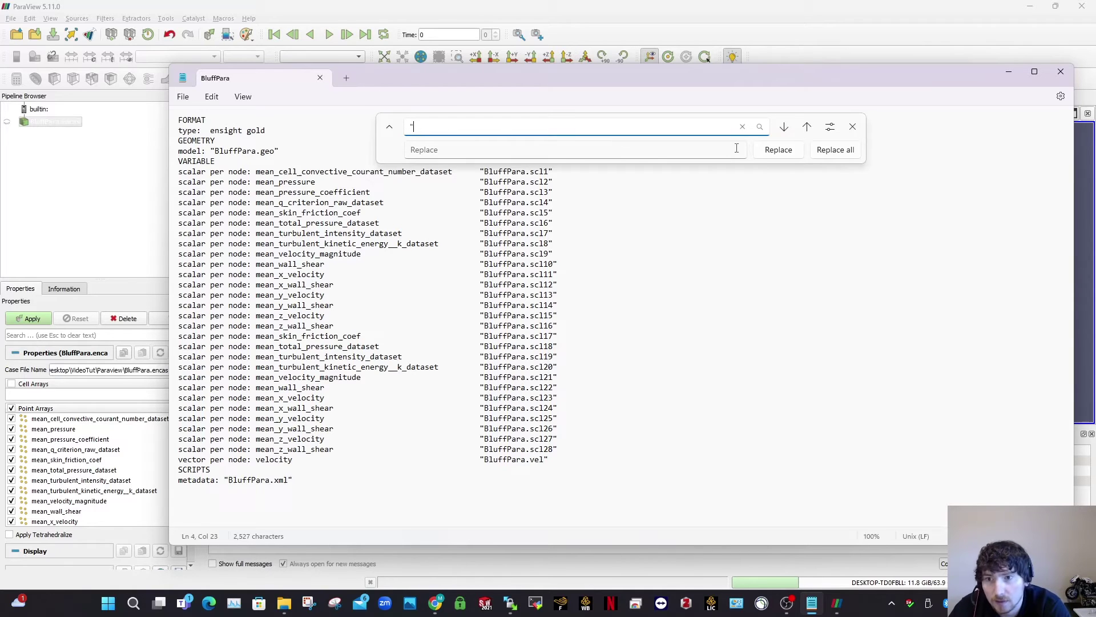
pyautogui.click(822, 150)
pyautogui.click(853, 126)
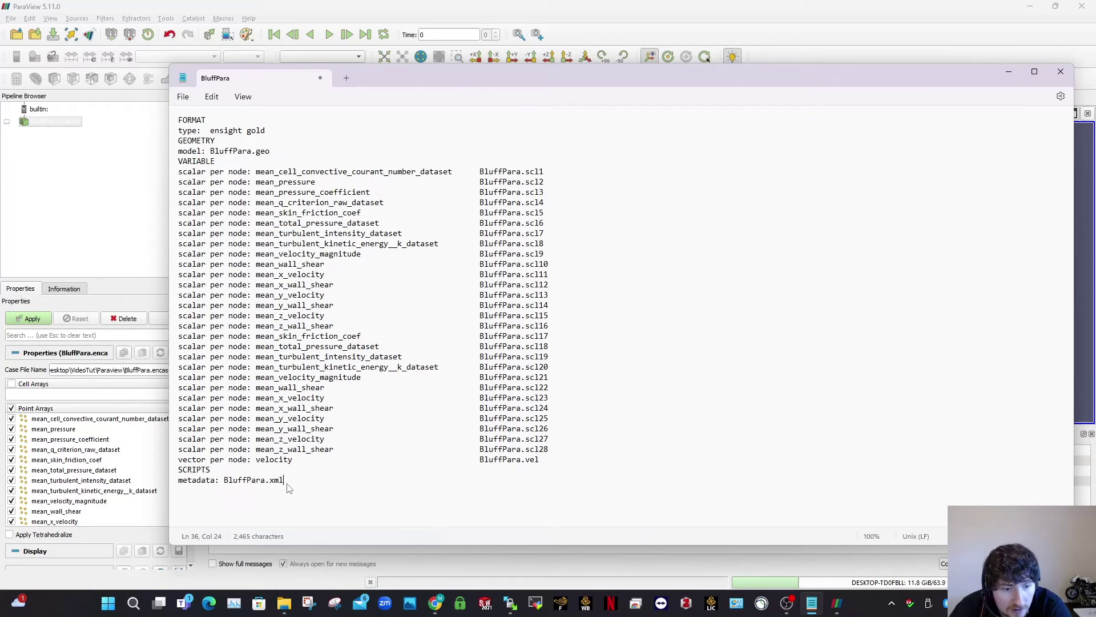
# Step: Delete the SCRIPTS and metadata lines and save the case file
pyautogui.moveTo(286, 482); pyautogui.dragTo(171, 472)
pyautogui.press('BackSpace')
pyautogui.click(183, 96)
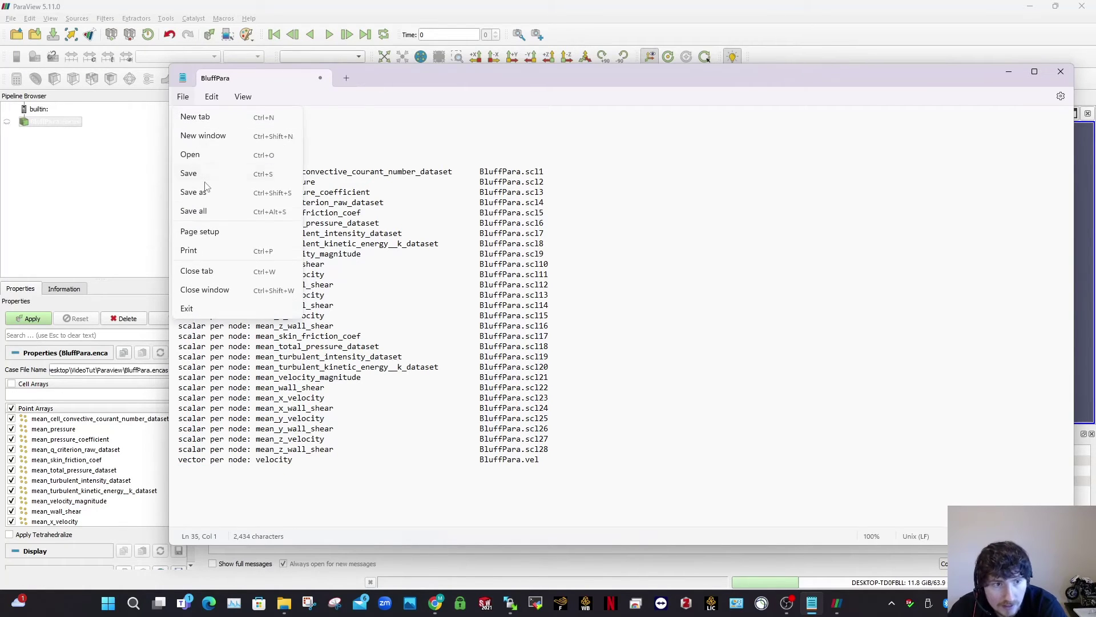
pyautogui.click(205, 173)
# Step: Close Notepad, delete the old BluffPara.encas source and reload the edited BluffPara.encas
pyautogui.click(1061, 71)
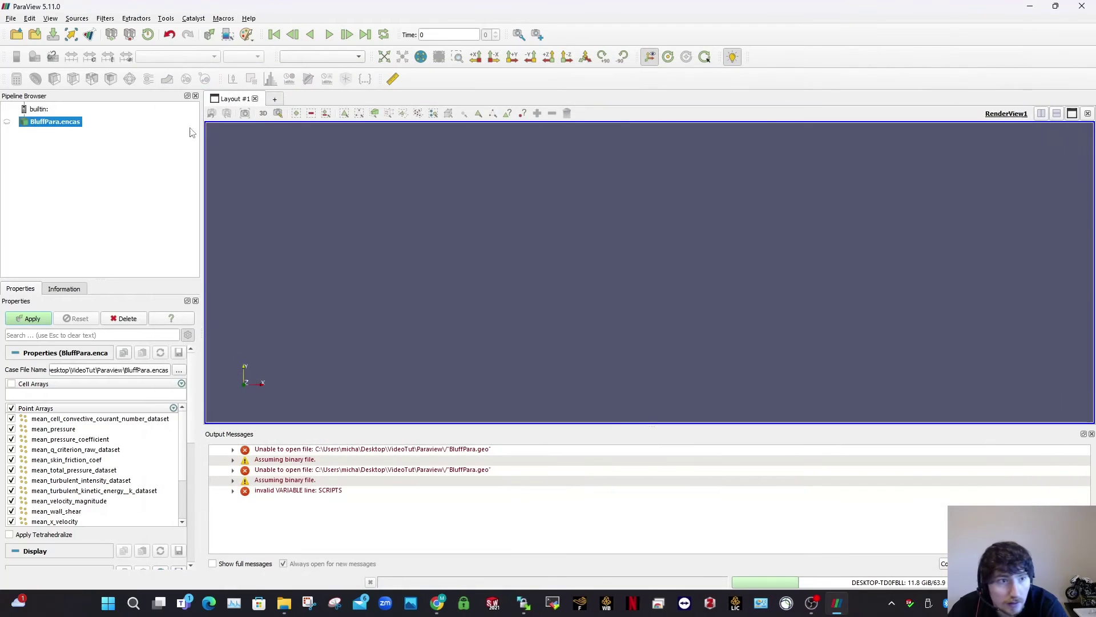
pyautogui.press('Delete')
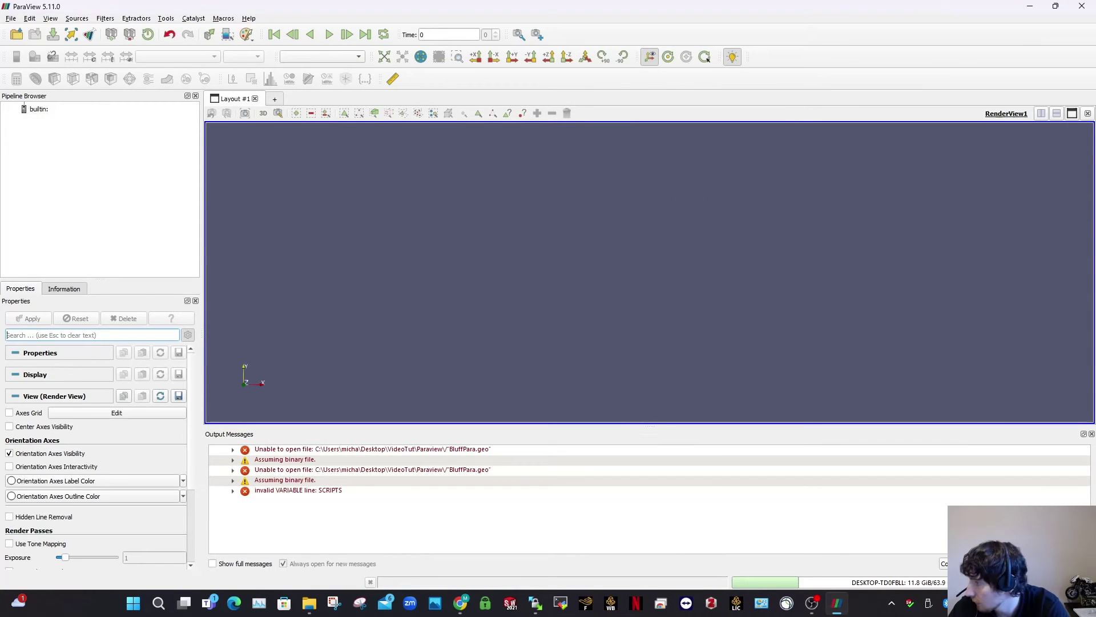
pyautogui.hotkey('ctrl', 'o')
pyautogui.click(512, 244)
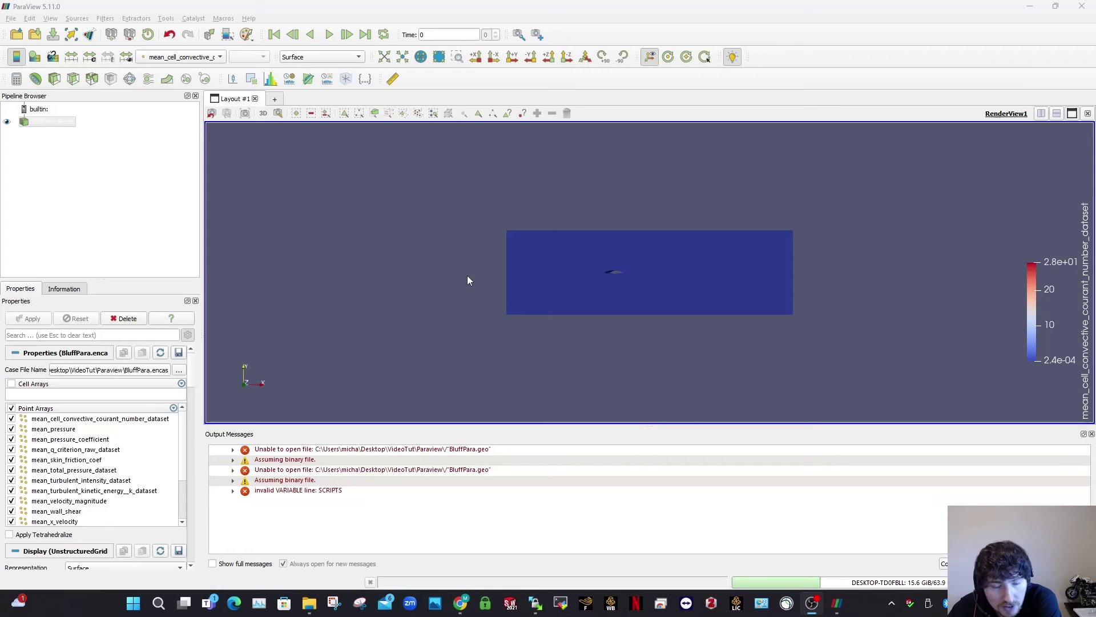
# Step: Orbit the domain box to an oblique view and colour it by mean_velocity_magnitude
pyautogui.moveTo(467, 280); pyautogui.dragTo(518, 282)
pyautogui.scroll(5, 641, 282)
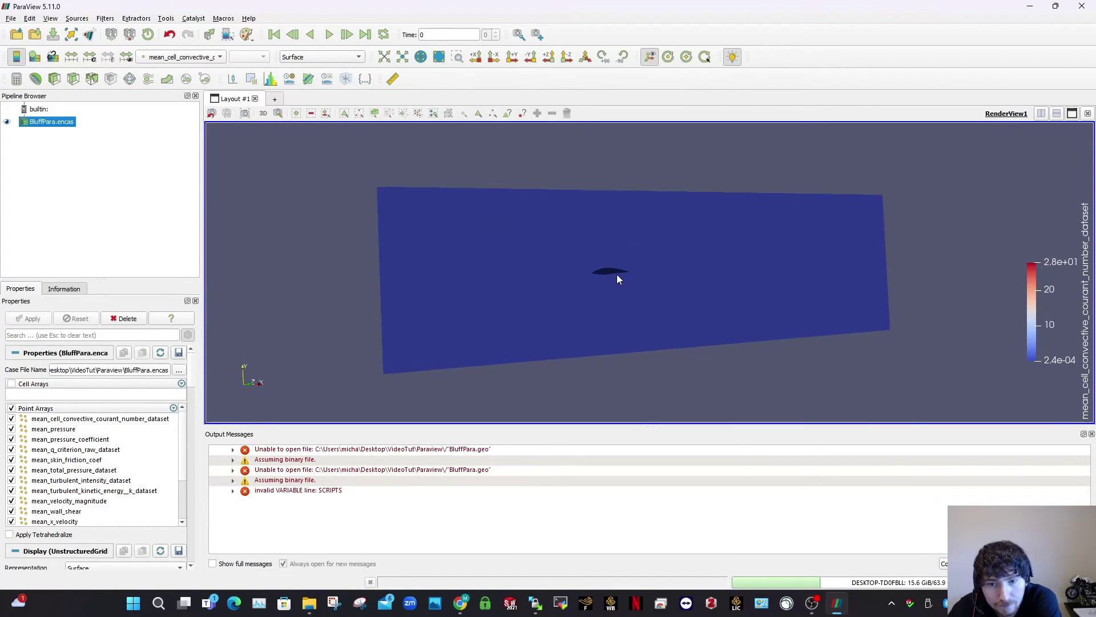
pyautogui.moveTo(617, 279); pyautogui.dragTo(619, 314)
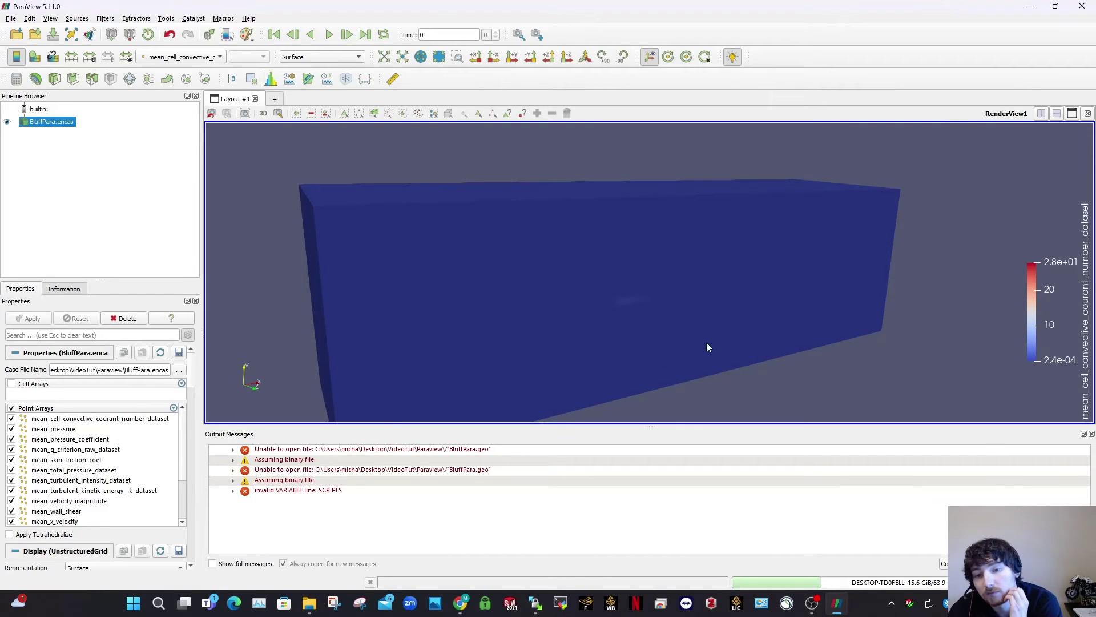
pyautogui.moveTo(706, 347); pyautogui.dragTo(609, 311)
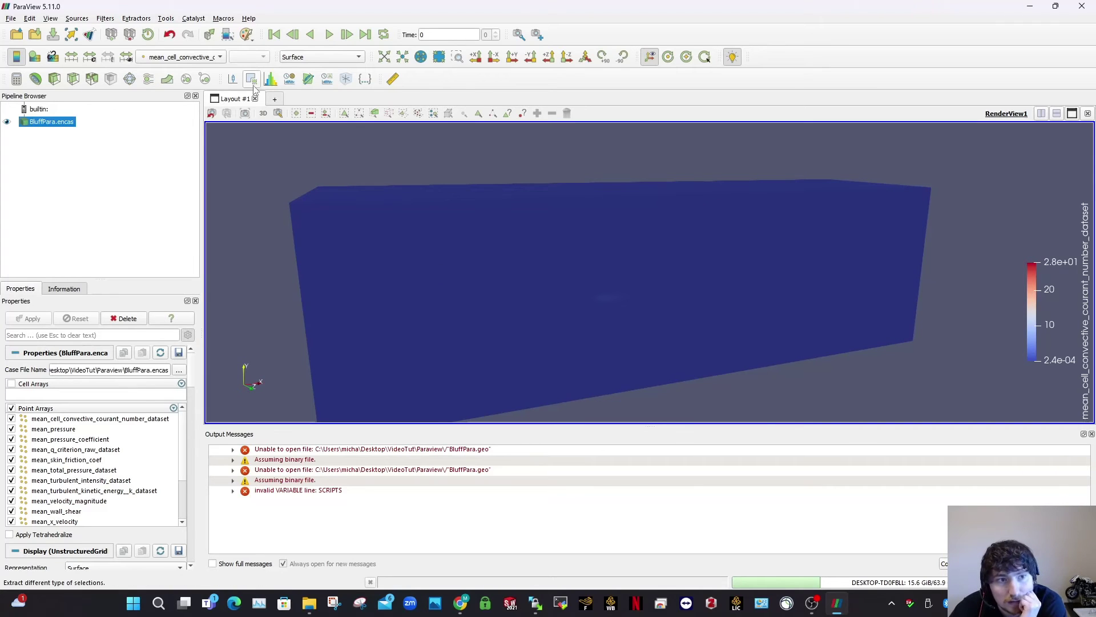
pyautogui.click(188, 58)
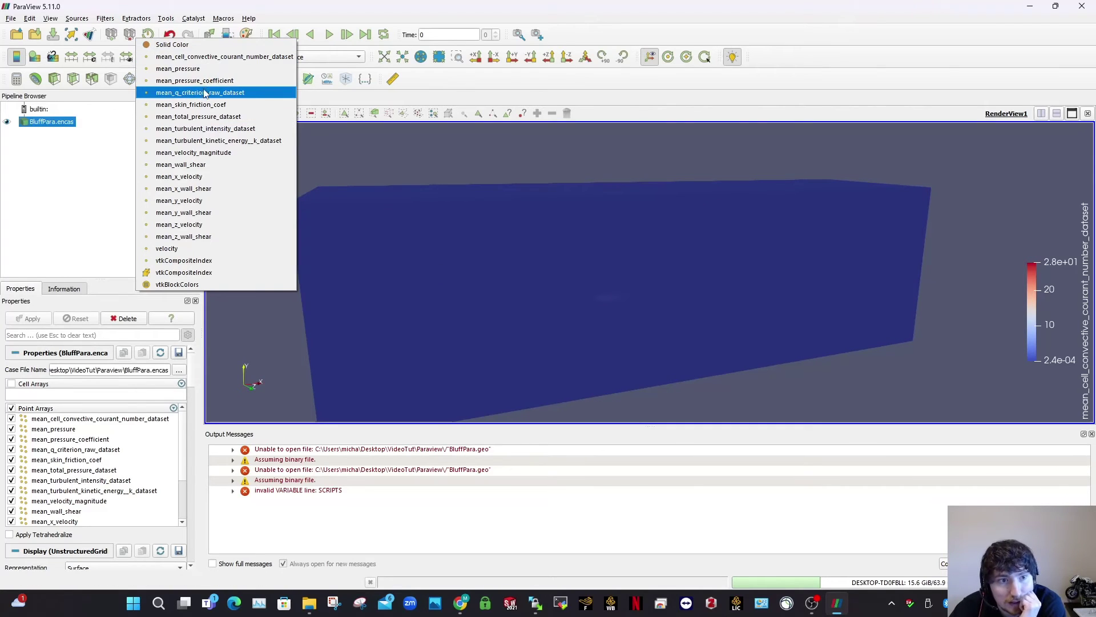
pyautogui.click(207, 153)
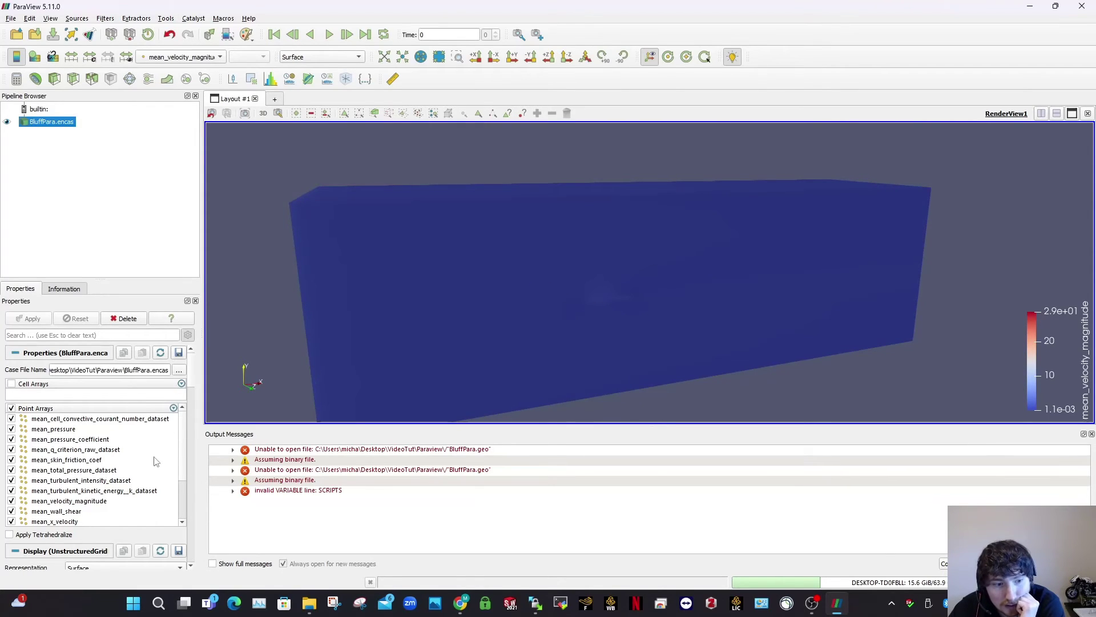
pyautogui.moveTo(180, 452)
pyautogui.mouseDown()
pyautogui.moveTo(182, 494)
pyautogui.moveTo(188, 447)
pyautogui.mouseUp()
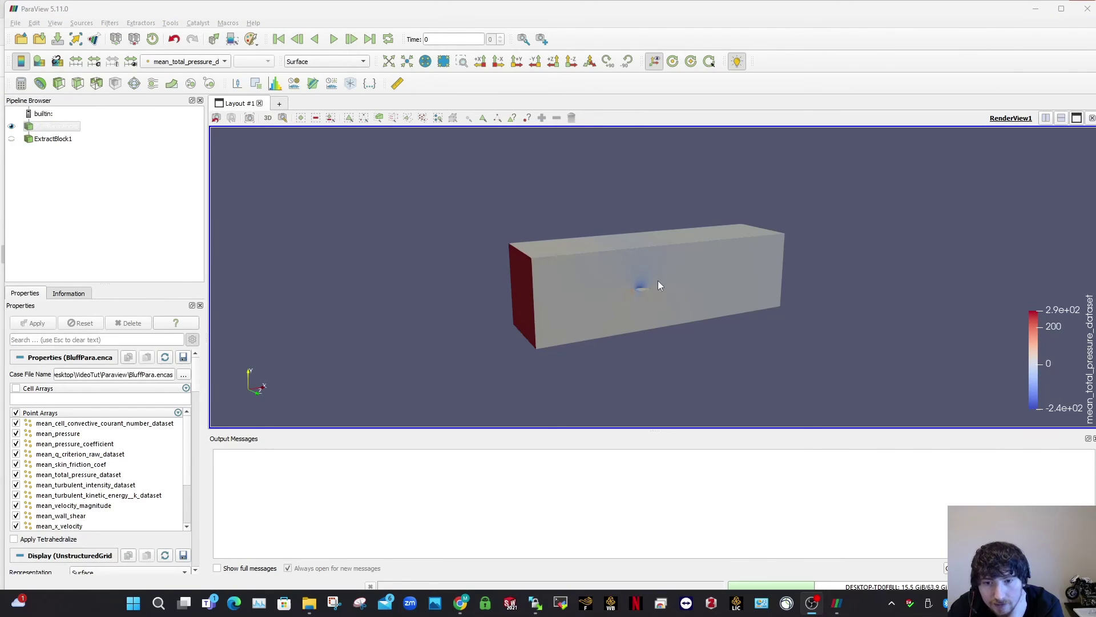
# Step: Make the ExtractBlock1 airfoil output visible in the pipeline browser
pyautogui.scroll(5, 632, 289)
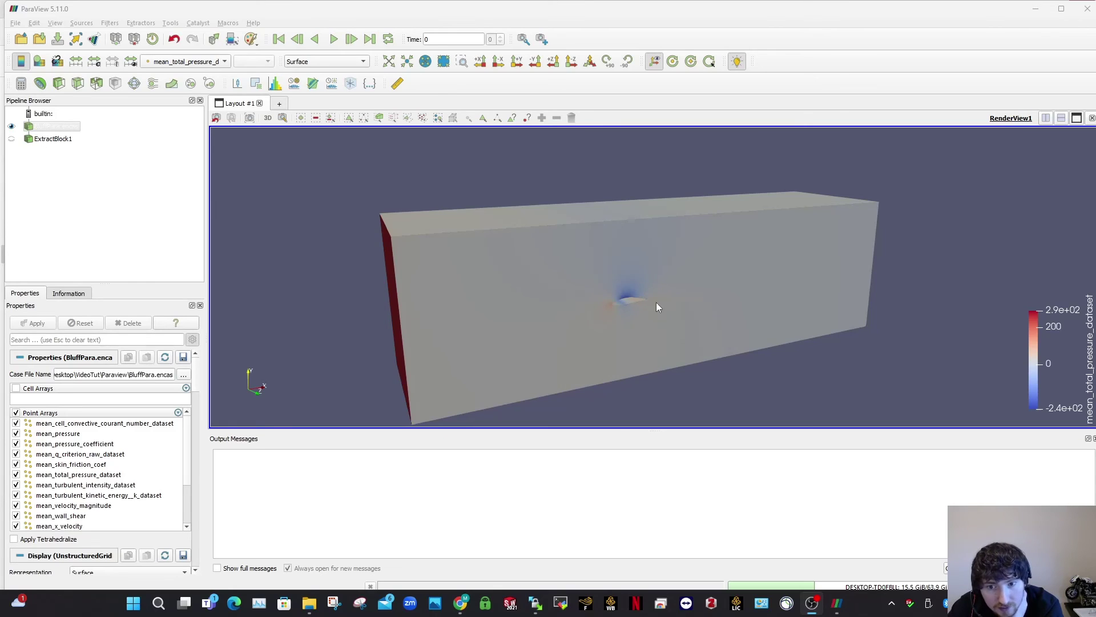
pyautogui.click(12, 139)
pyautogui.click(11, 126)
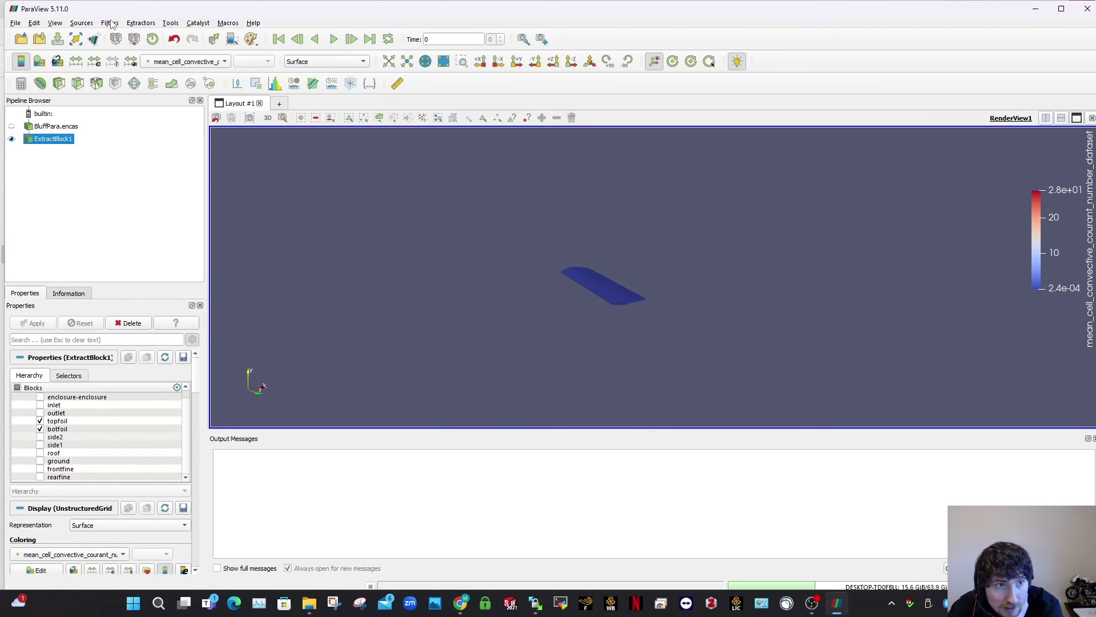
pyautogui.click(182, 438)
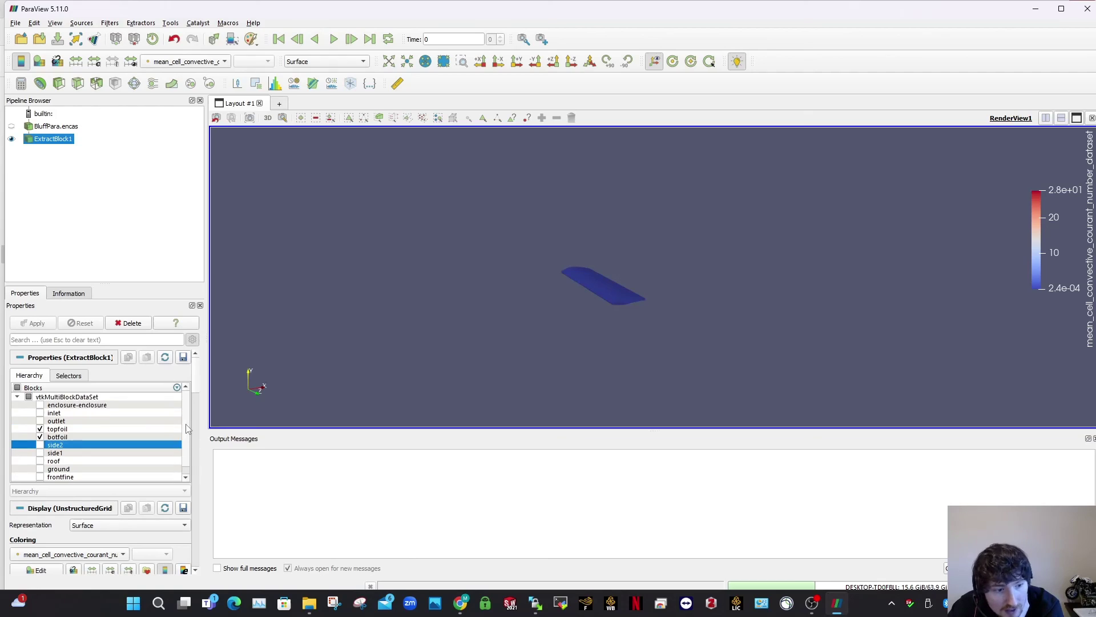
pyautogui.scroll(-2, 188, 437)
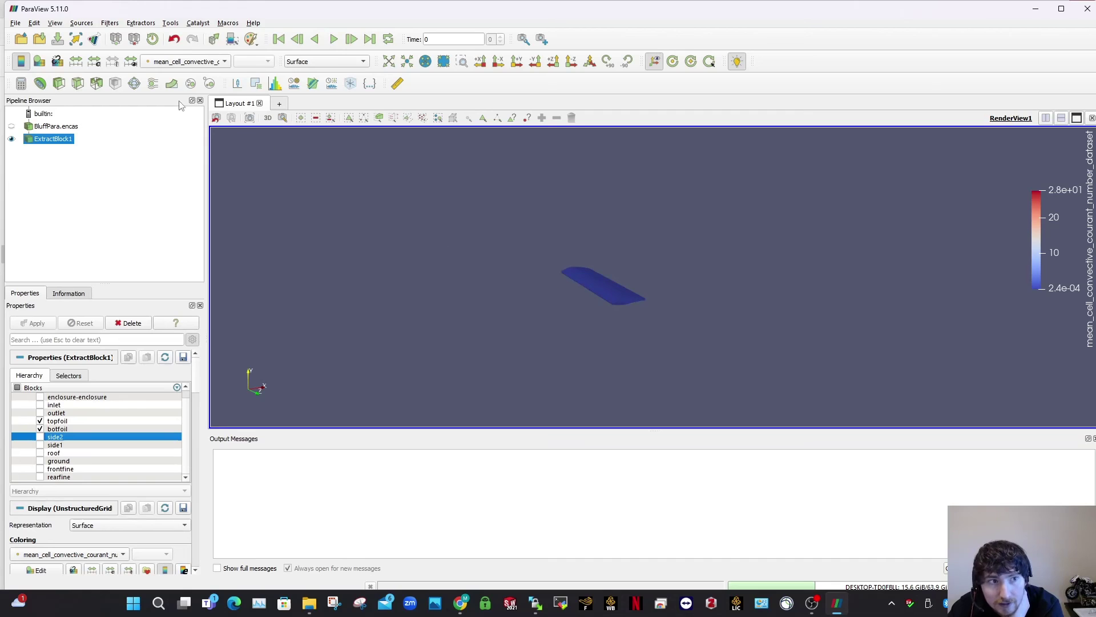
pyautogui.click(110, 23)
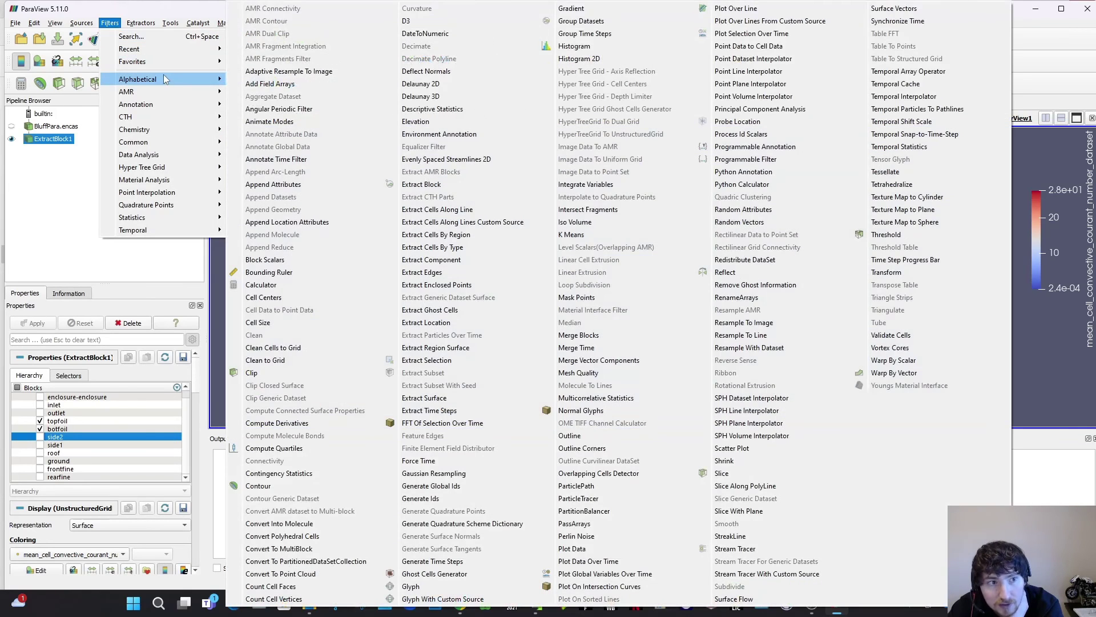
pyautogui.moveTo(163, 75)
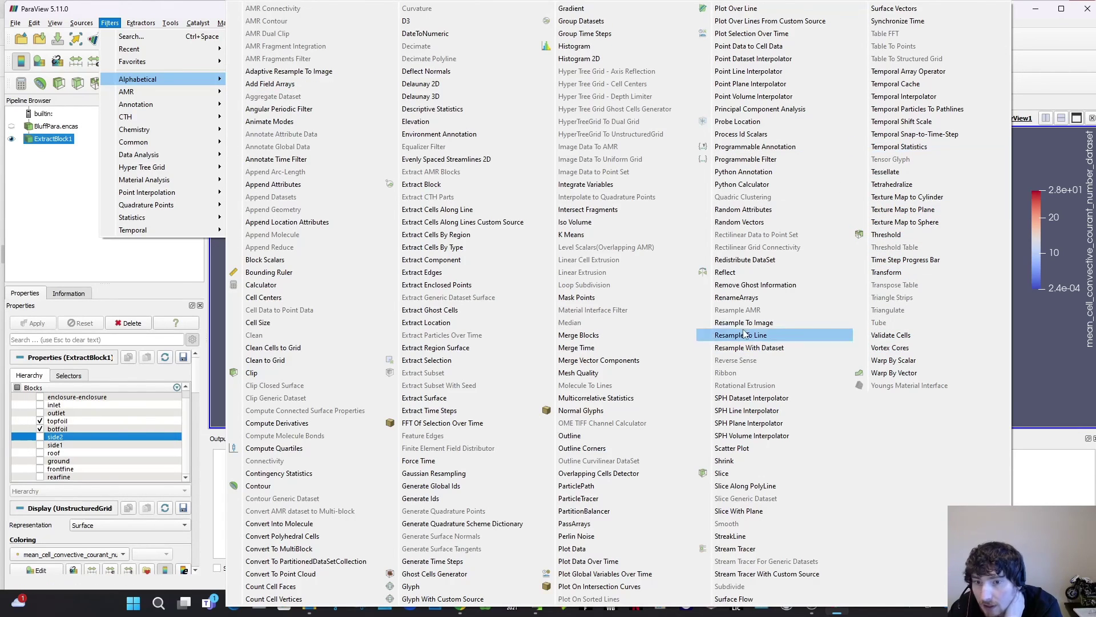
pyautogui.click(97, 275)
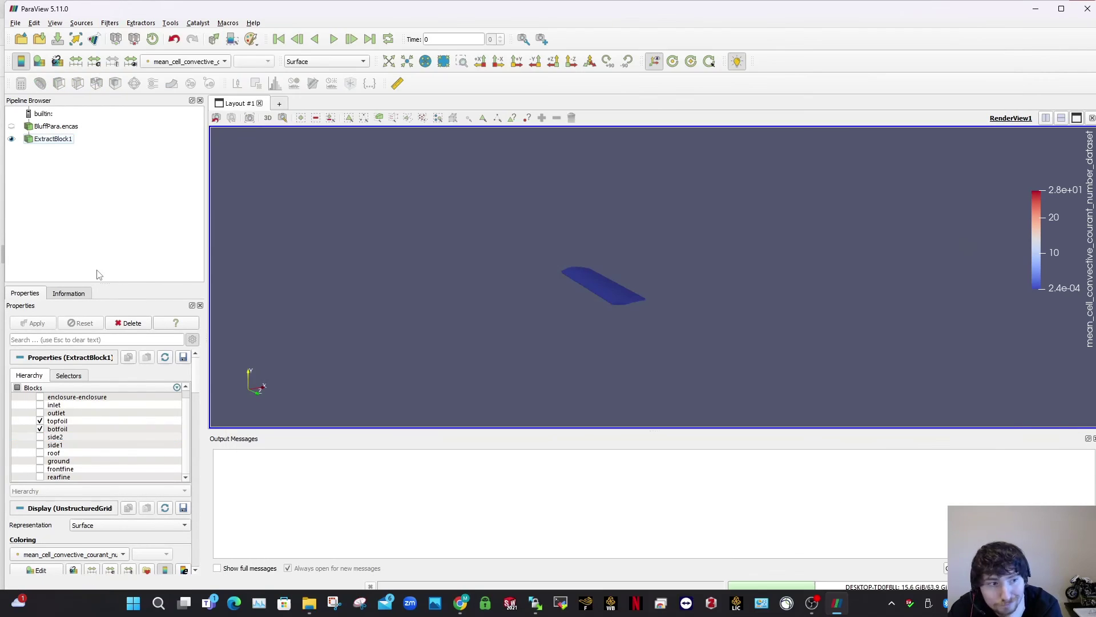